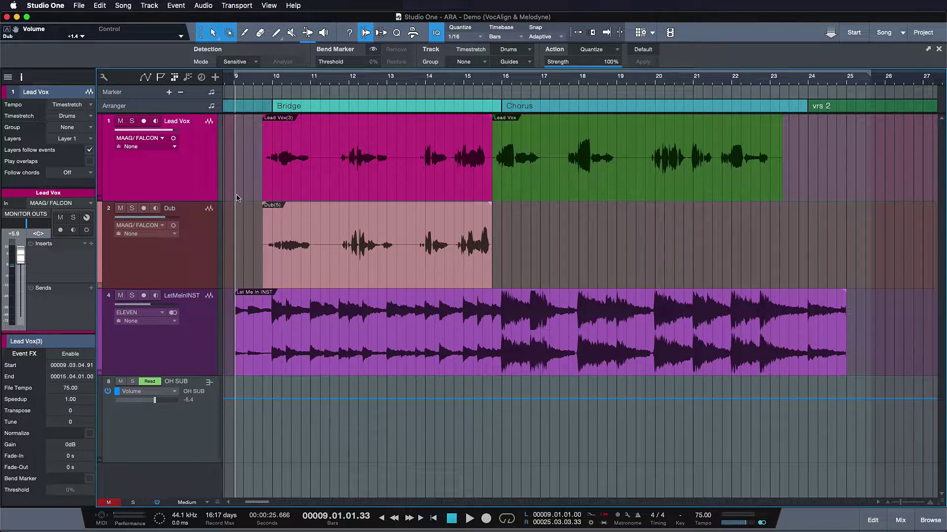
Play the bridge from bar 9 to hear the Lead Vox and Dub vocals together
key("space")
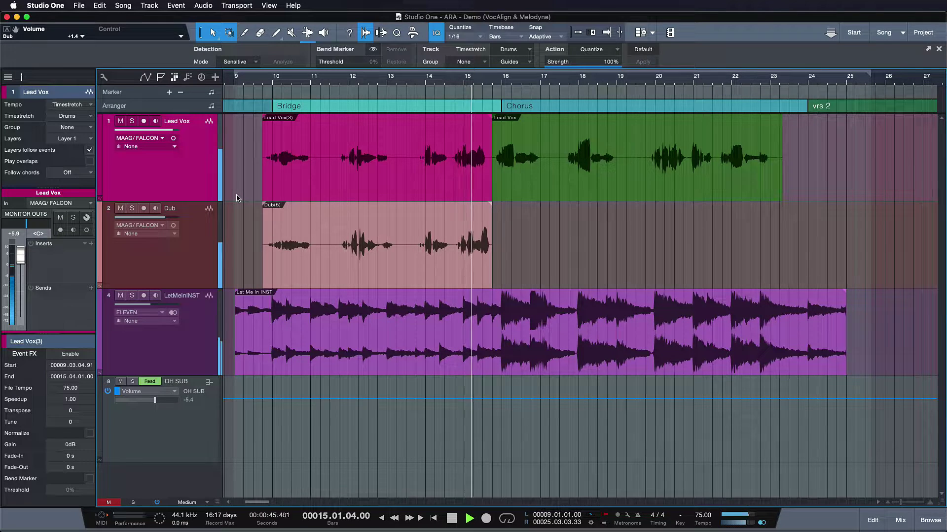
key("space")
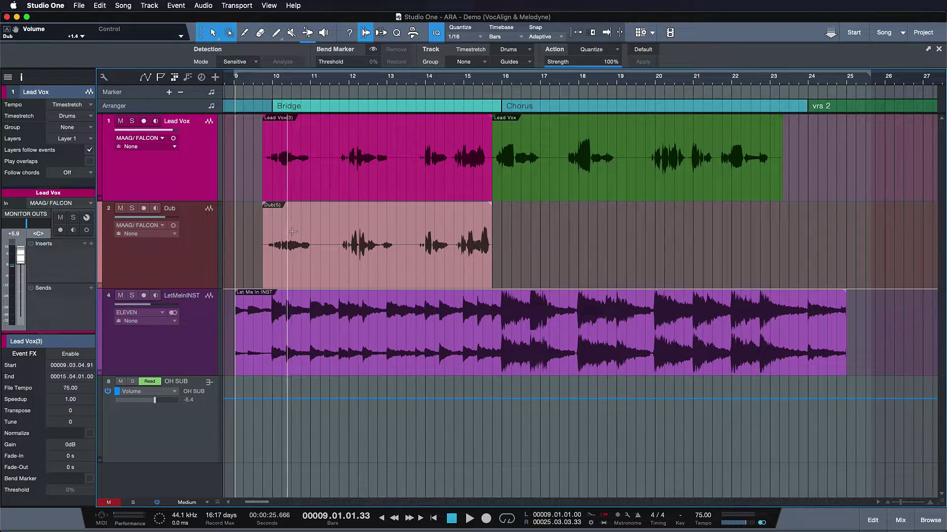
Try to shift the first Dub phrase in the bridge by hand, and undo the edits
left_click_drag(313, 230, 265, 232)
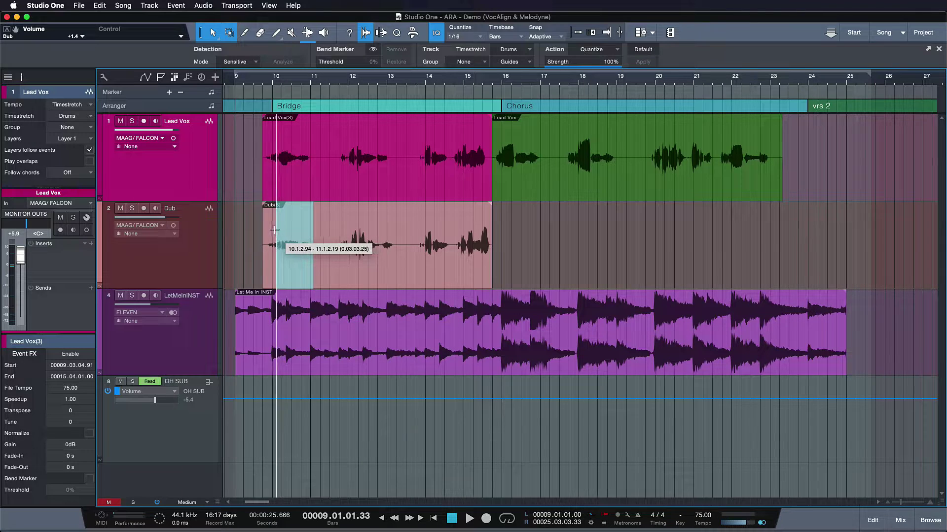
left_click(286, 247)
left_click_drag(294, 267, 286, 267)
key("super+z")
key("super+z")
key("super+z")
key("super+z")
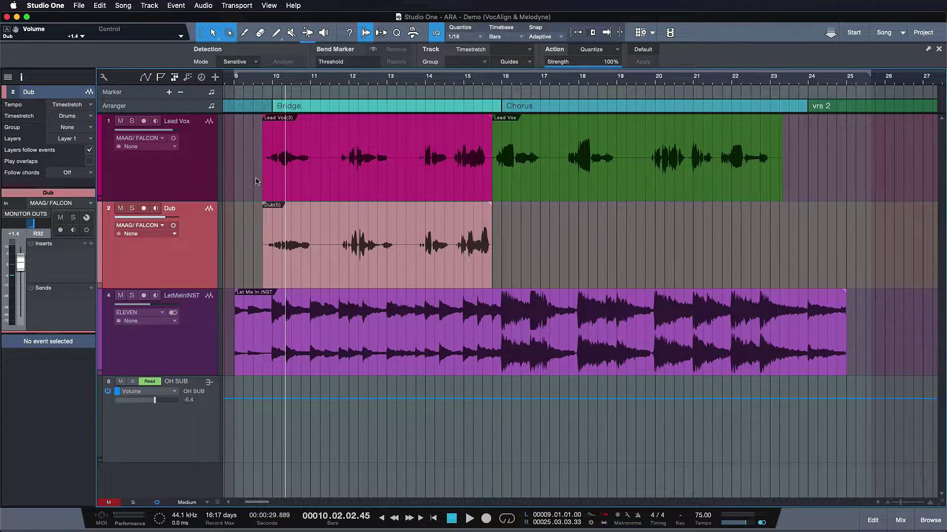
Select the bridge events on the Lead Vox and Dub tracks to show the Audio Bend detection and threshold options
left_click_drag(250, 181, 328, 176)
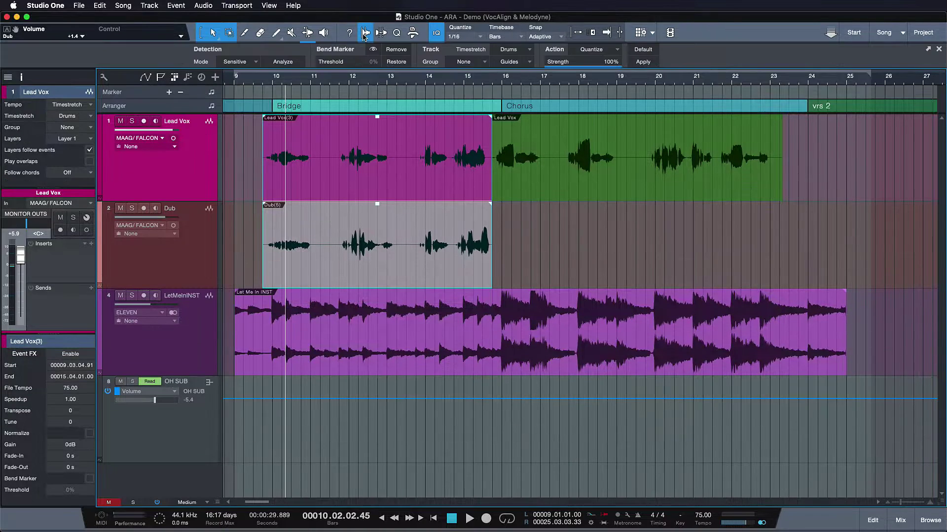
left_click(363, 34)
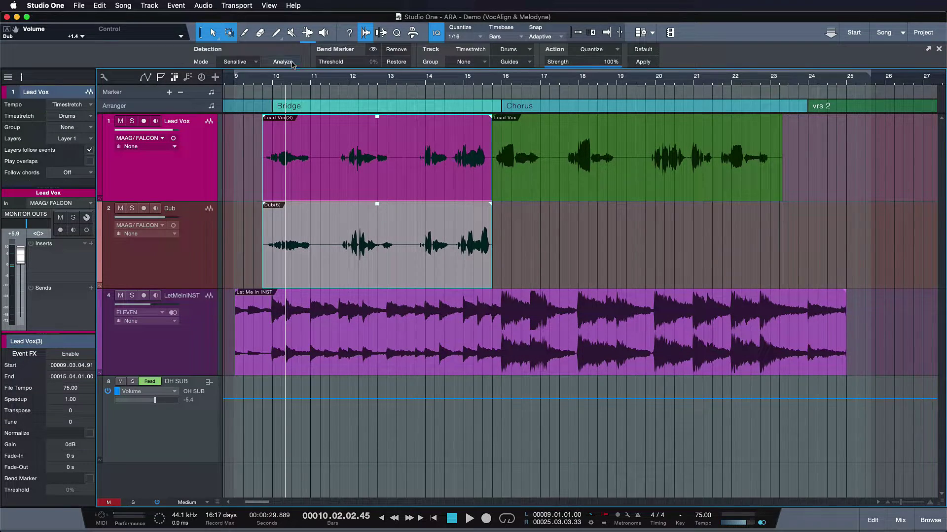
left_click_drag(340, 63, 323, 64)
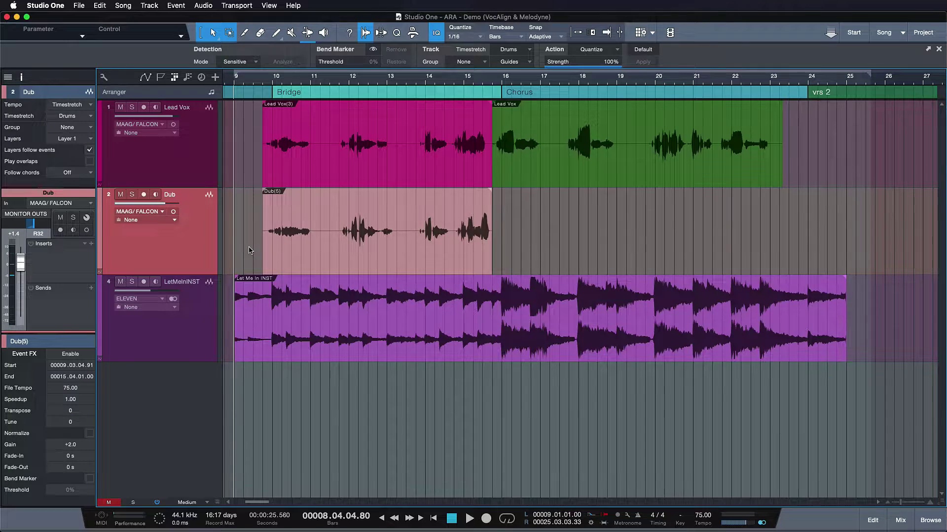
Insert the VocAlign Pro effect on the Dub track
left_click(930, 520)
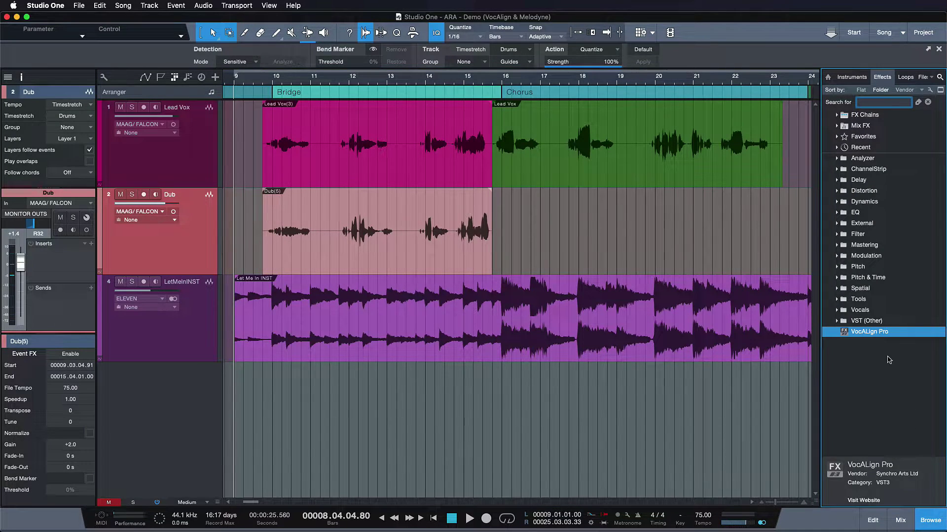
left_click(878, 333)
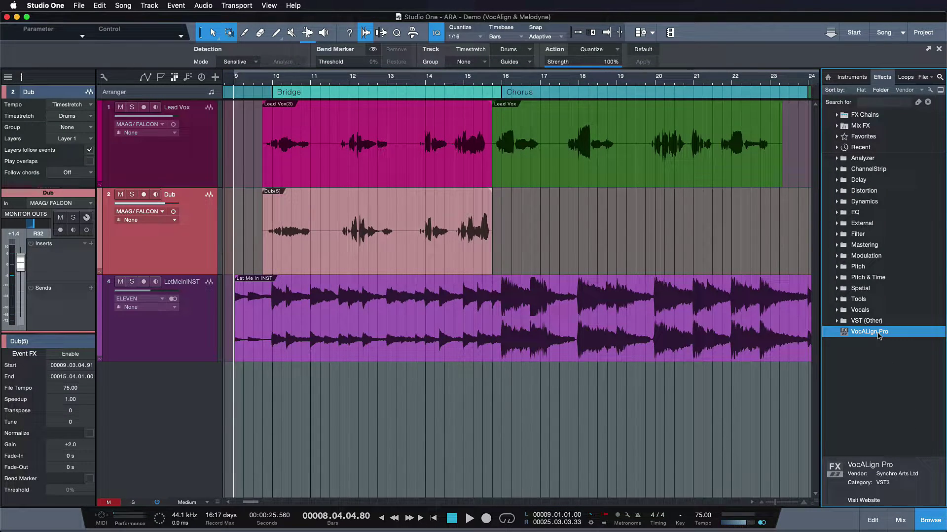
left_click_drag(877, 335, 141, 222)
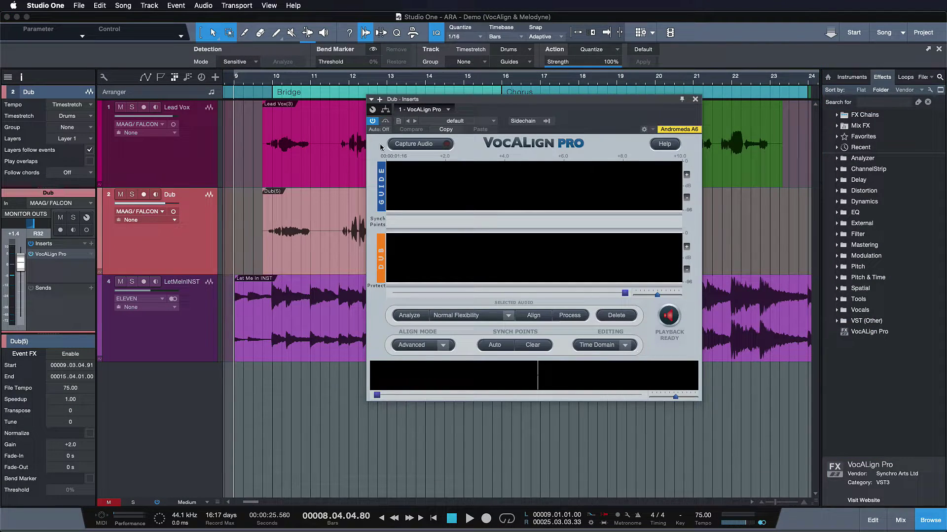
Route the Lead Vox track into VocAlign Pro's sidechain, check the send, and return to the Dub track's insert
left_click(525, 121)
left_click(546, 133)
left_click(155, 172)
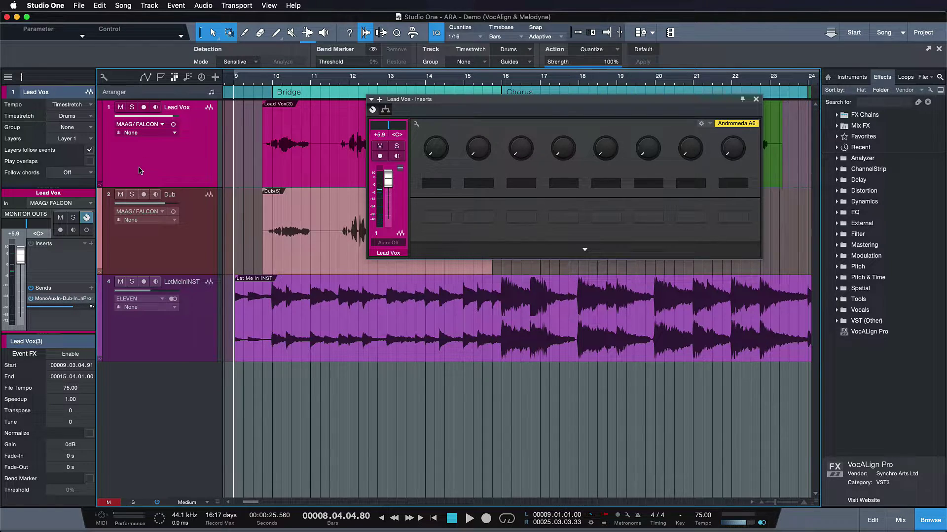
left_click(137, 263)
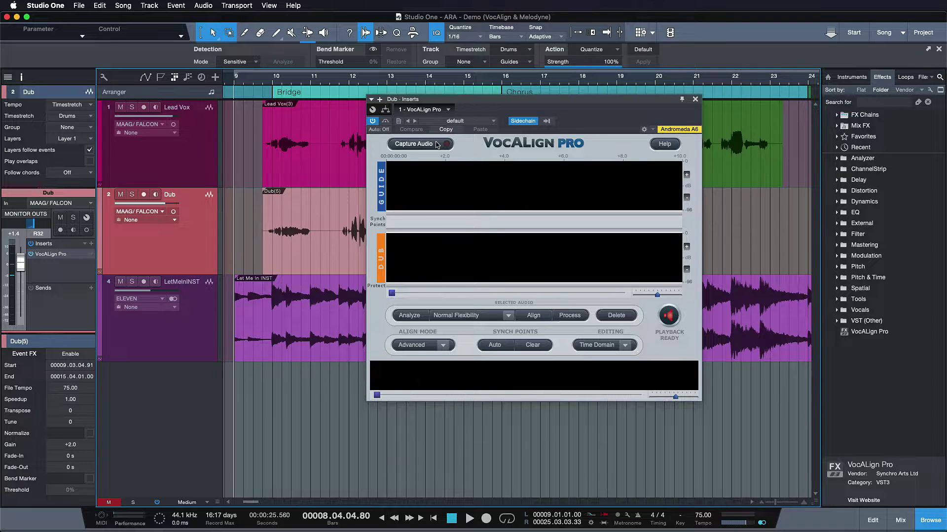
Capture the first bridge phrases of Lead Vox and Dub into VocAlign Pro during playback
left_click(419, 143)
key("space")
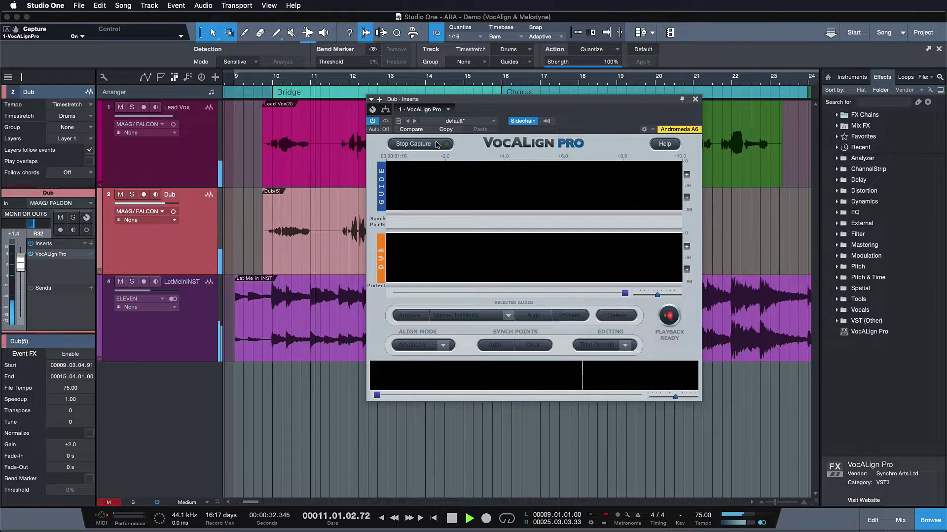
left_click_drag(491, 101, 600, 114)
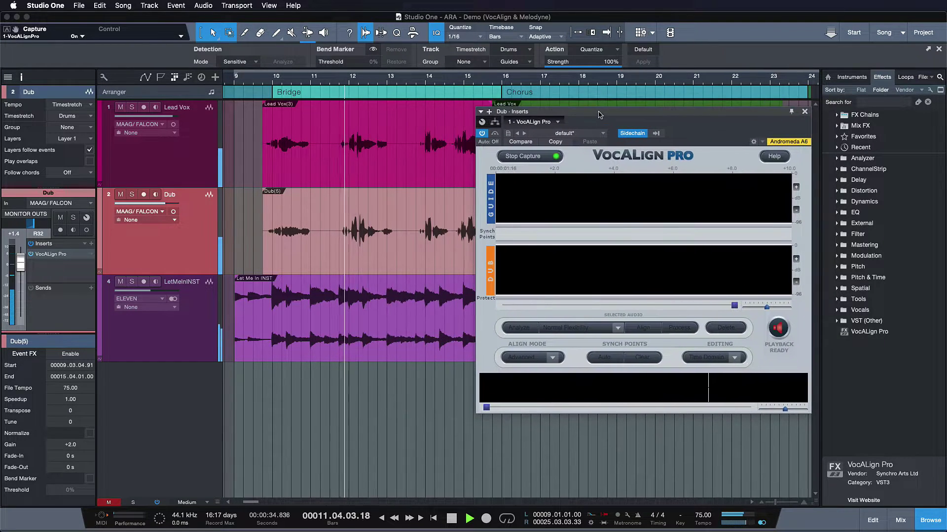
left_click(551, 162)
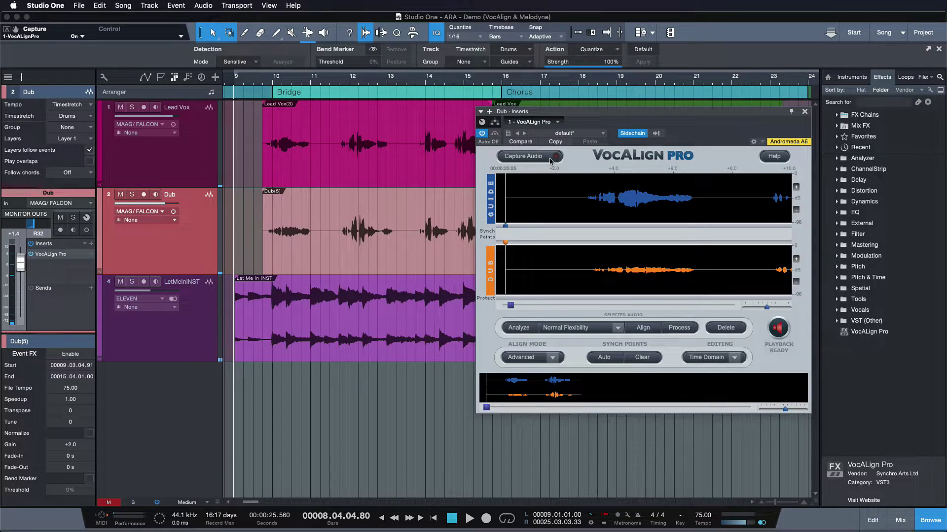
Analyze, align and process the captured dub against the guide in VocAlign Pro
left_click(519, 327)
left_click(652, 329)
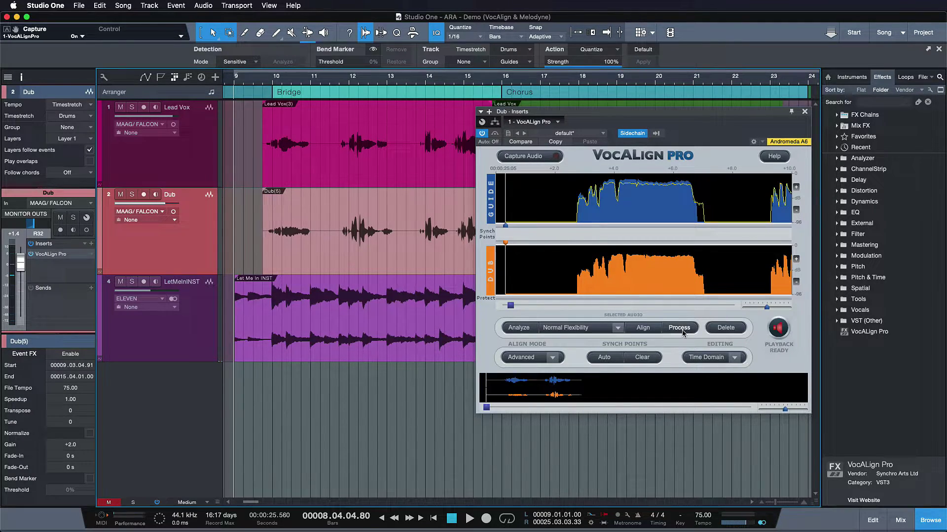
left_click(683, 329)
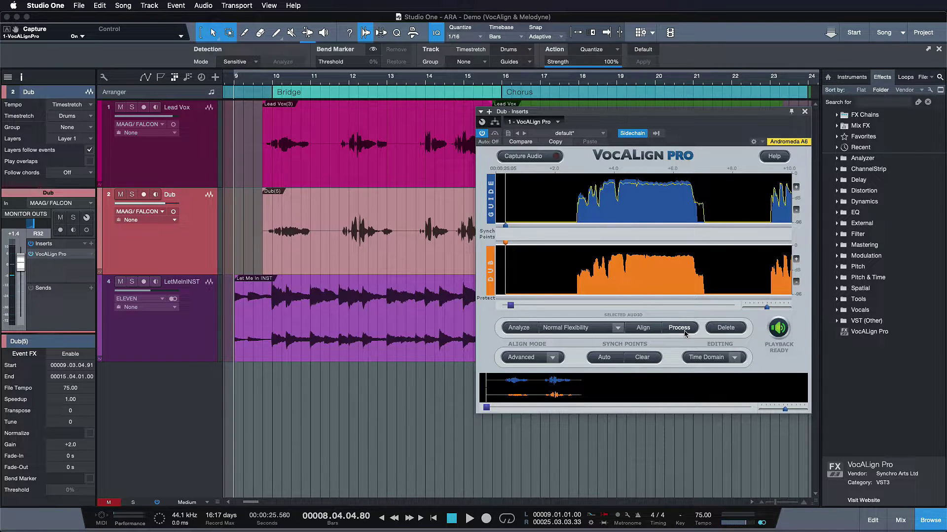
Delete the second bridge phrase from the Lead Vox and Dub tracks and play across the gap through VocAlign Pro
left_click_drag(332, 148, 402, 204)
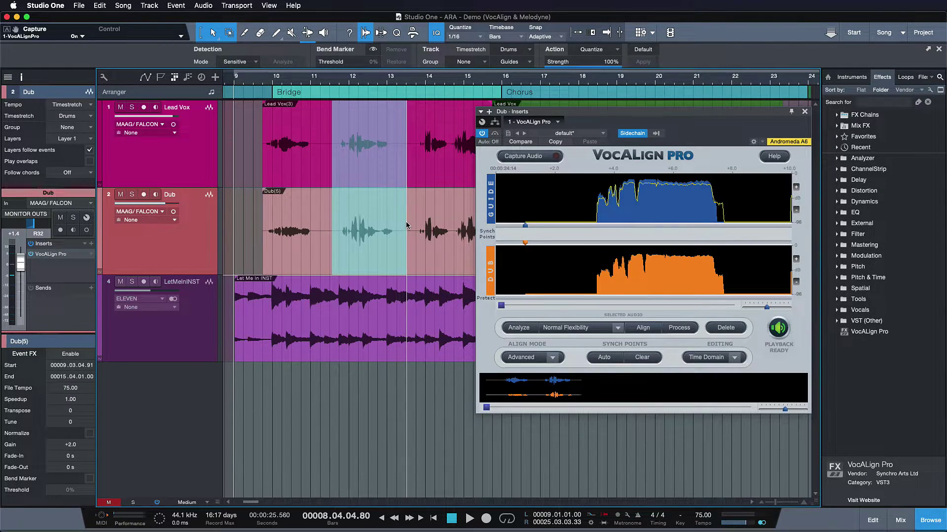
key("Delete")
left_click(297, 150)
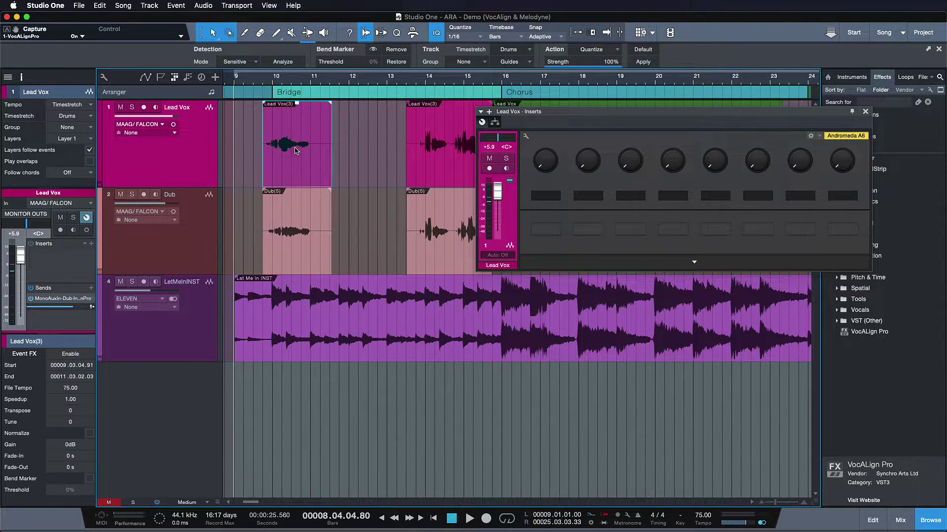
left_click(194, 240)
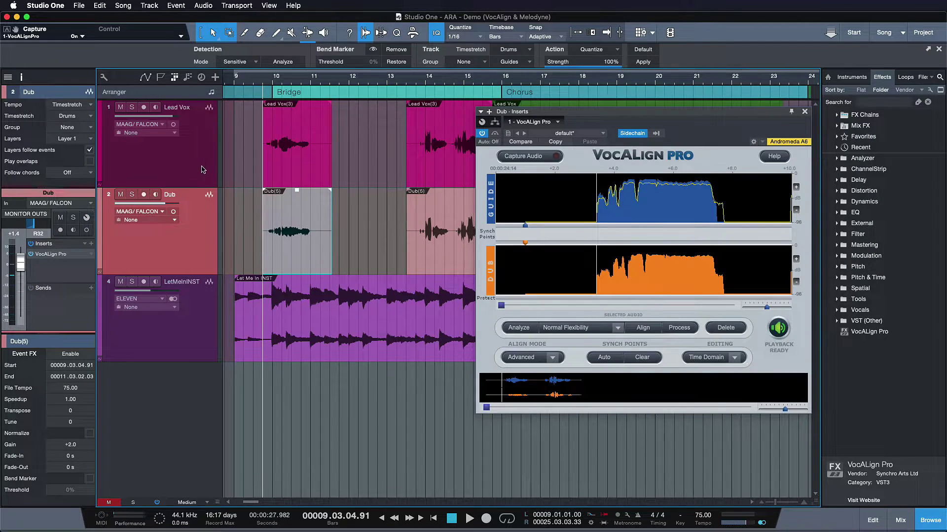
key("space")
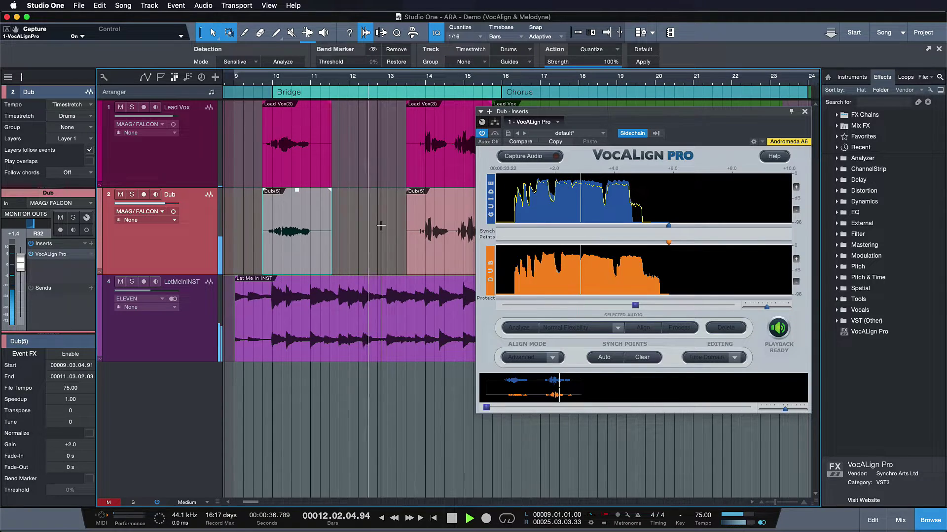
key("space")
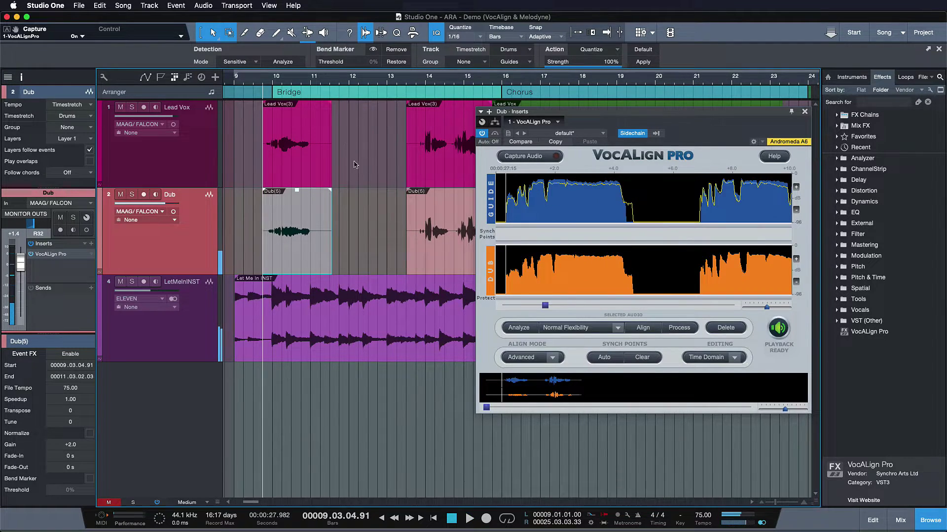
left_click(365, 235)
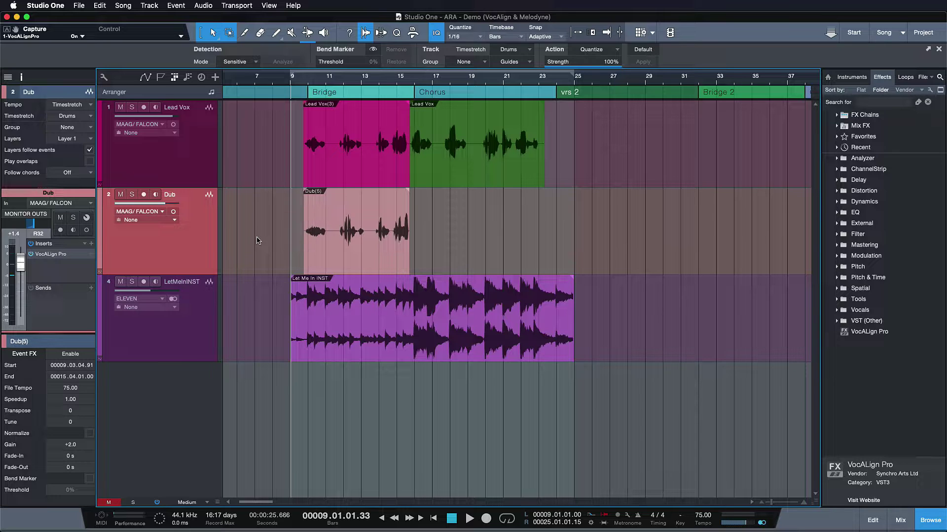
Remove VocAlign Pro from the Dub track's inserts and hide the browser
left_click_drag(67, 256, 242, 239)
left_click(931, 520)
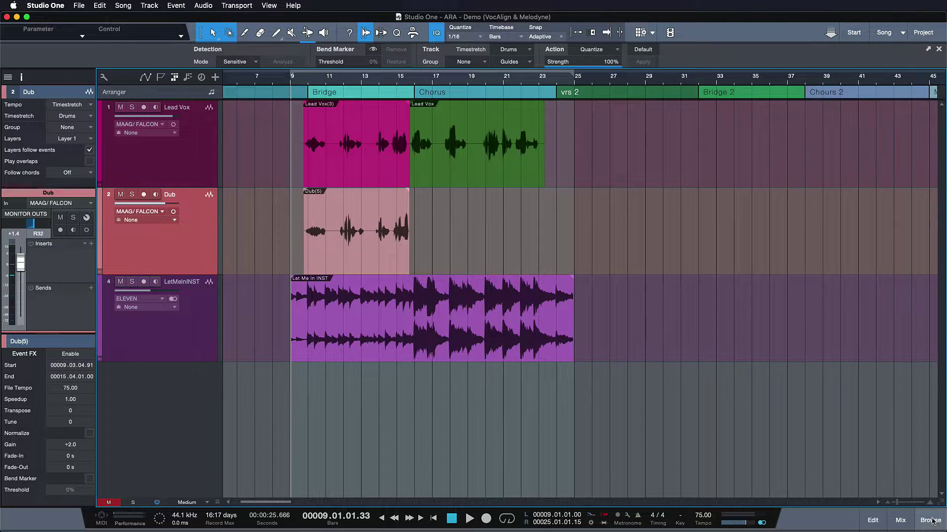
Open the Lead Vox and Dub bridge events together for editing in VocAlign Pro as an event effect
left_click_drag(278, 163, 381, 215)
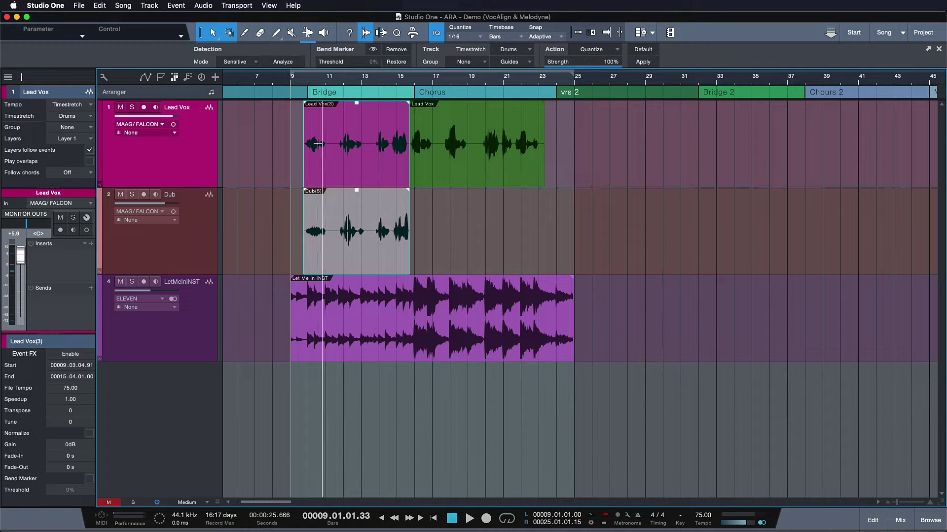
left_click(202, 5)
left_click(244, 90)
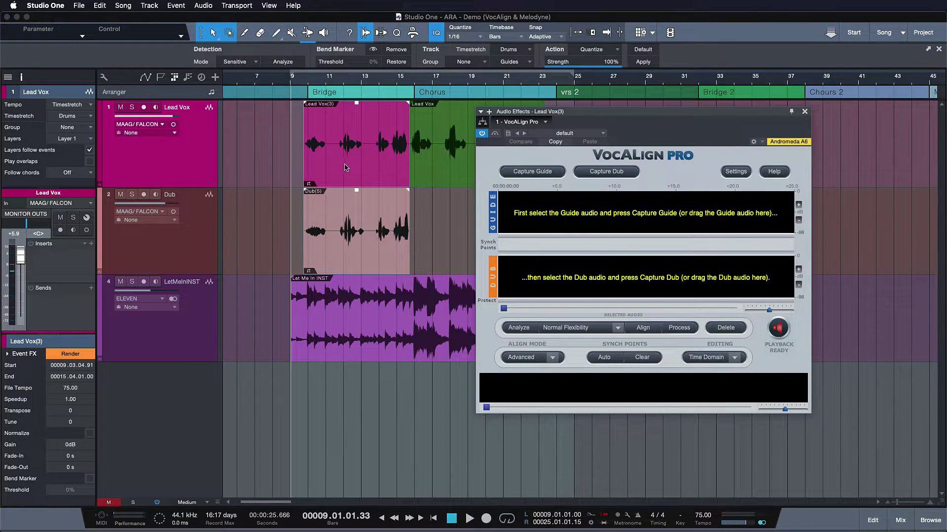
Load the Lead Vox bridge event as VocAlign Pro's guide and the Dub bridge event as its dub
left_click(345, 166)
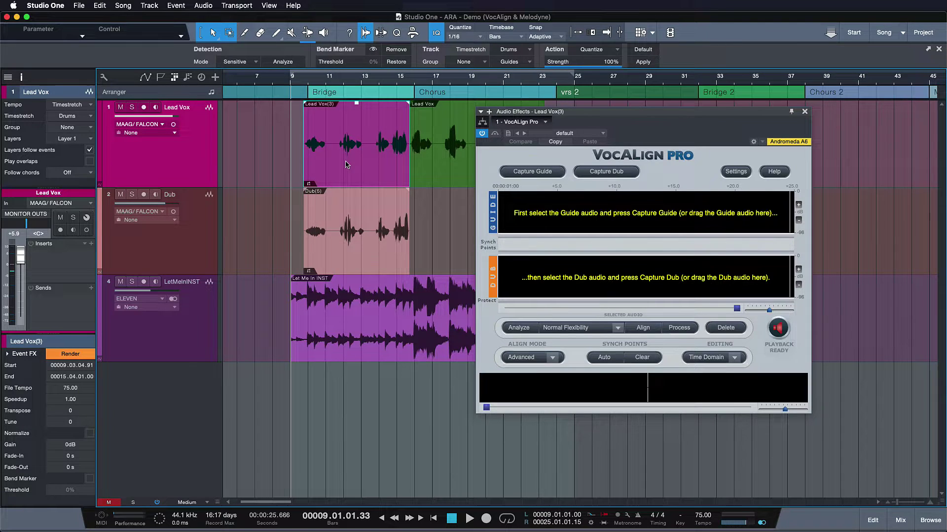
left_click_drag(346, 164, 497, 217)
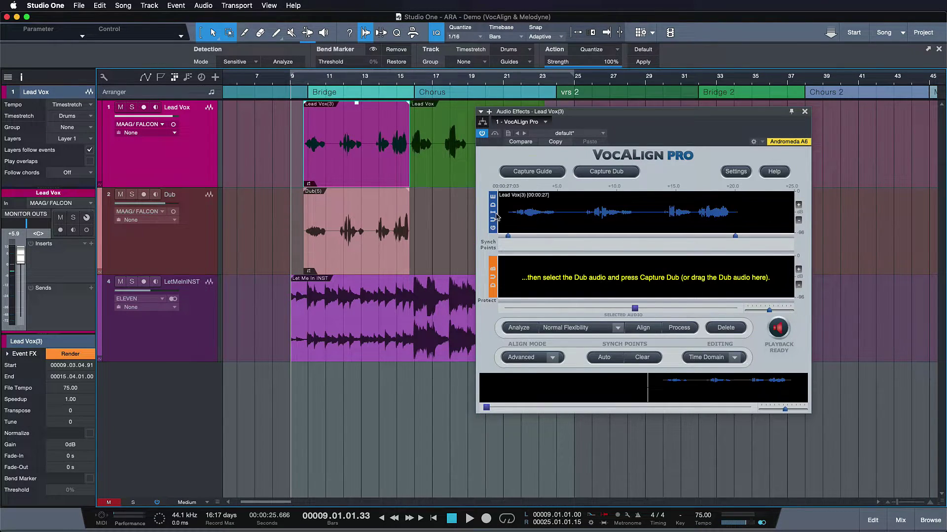
left_click(345, 245)
left_click_drag(332, 253, 548, 291)
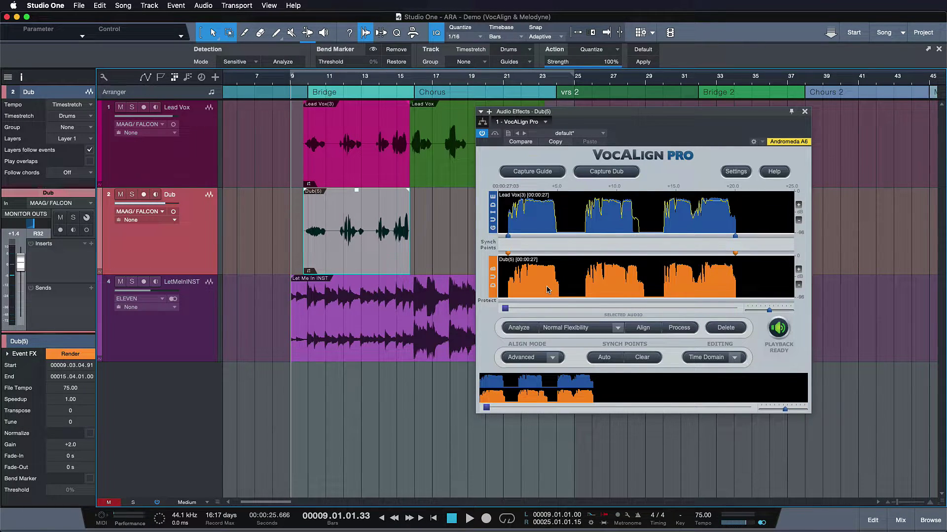
Compare the dub's timing by playing the bridge with VocAlign Pro active, and from bar 13 with it bypassed
key("space")
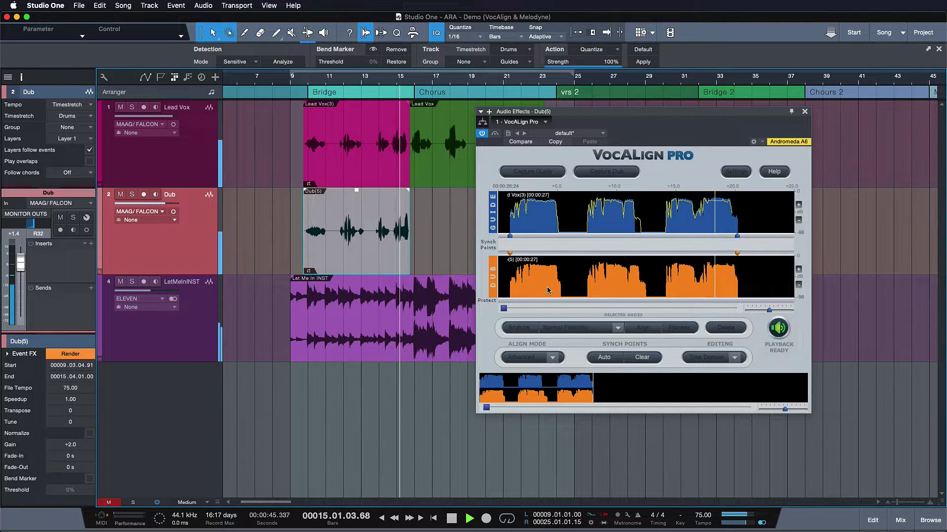
key("space")
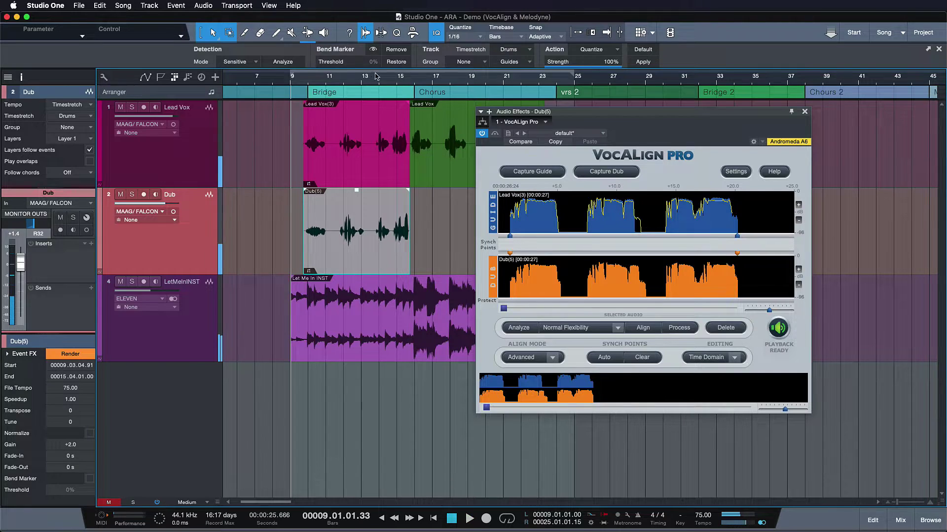
left_click(369, 76)
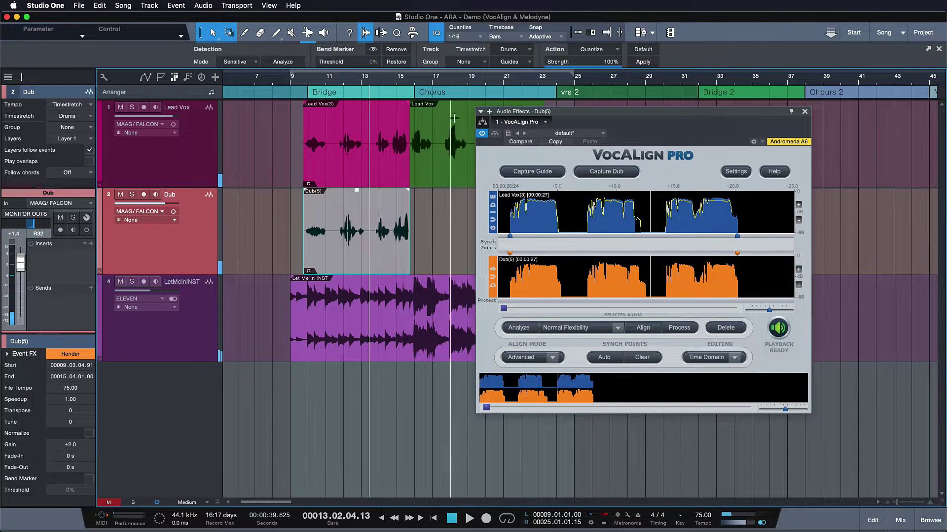
left_click(481, 134)
key("space")
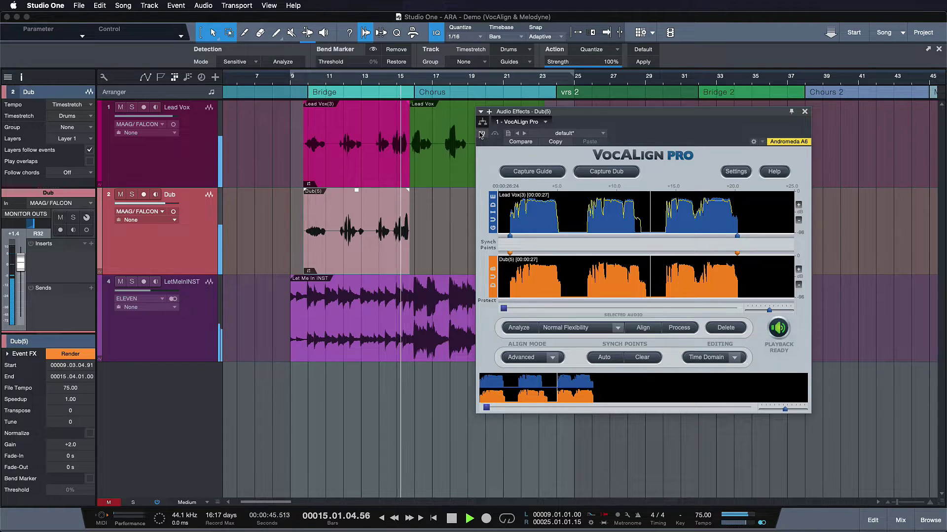
key("space")
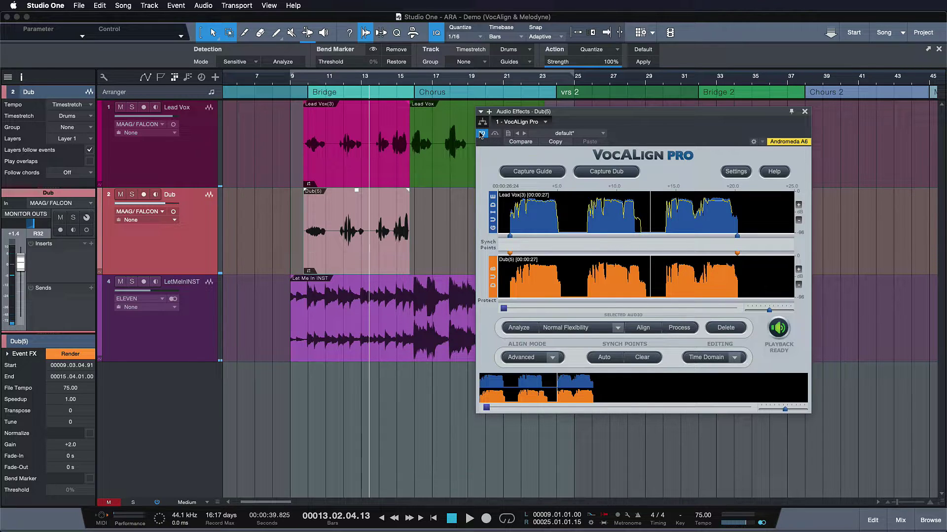
Try deleting the second phrase from both bridge vocal events, play from bar 11, and undo the deletion
left_click(328, 76)
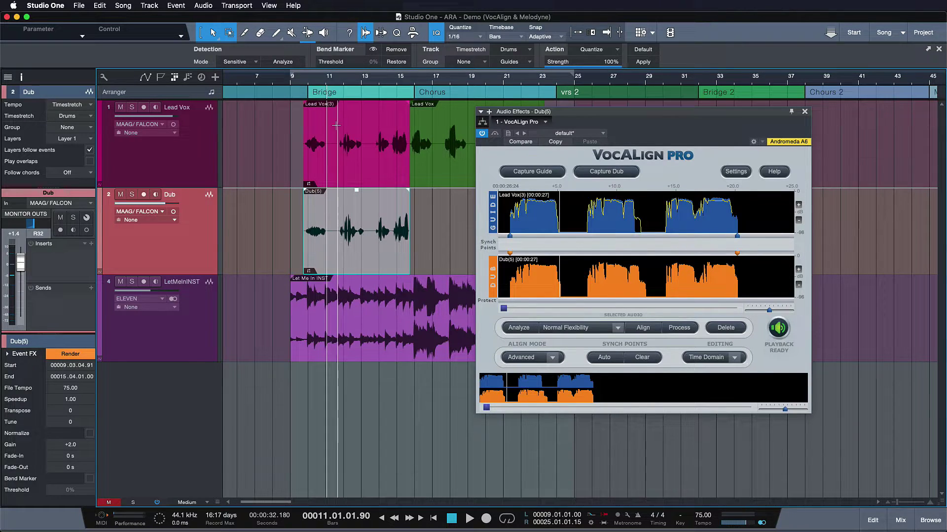
left_click_drag(335, 125, 369, 217)
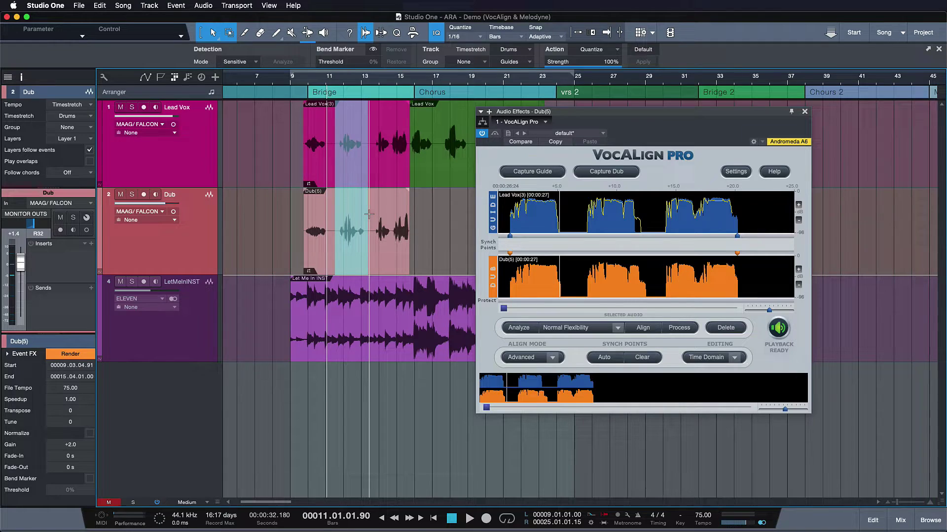
key("Delete")
key("space")
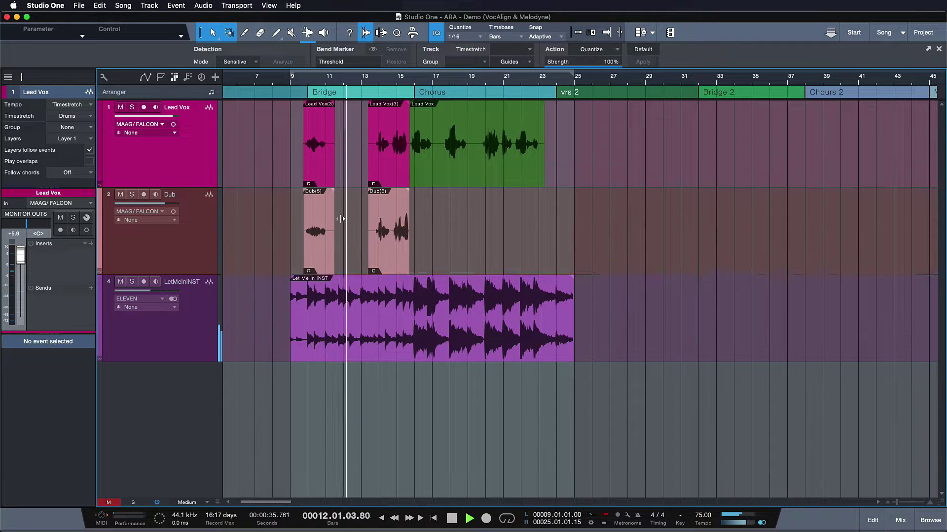
key("space")
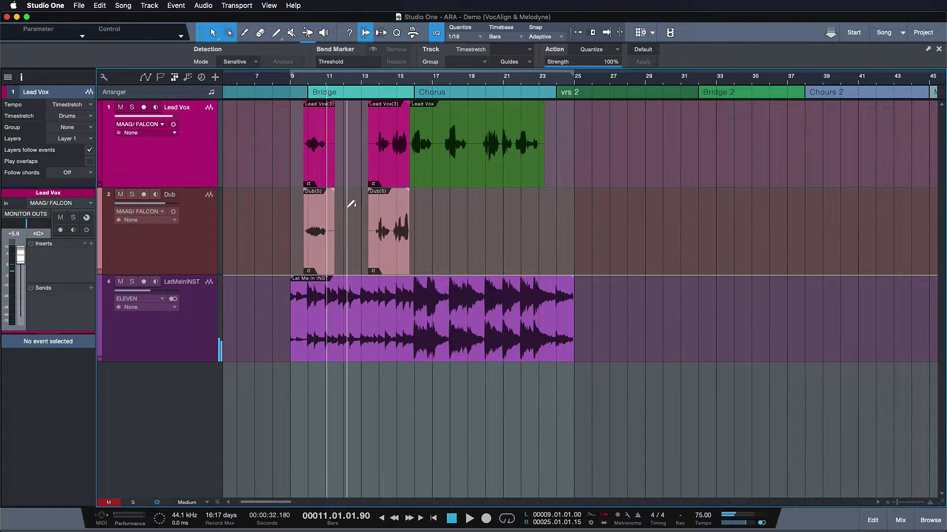
key("super+z")
Review VocAlign Pro in the Dub bridge event's effects, with its guide and dub waveforms
left_click(328, 257)
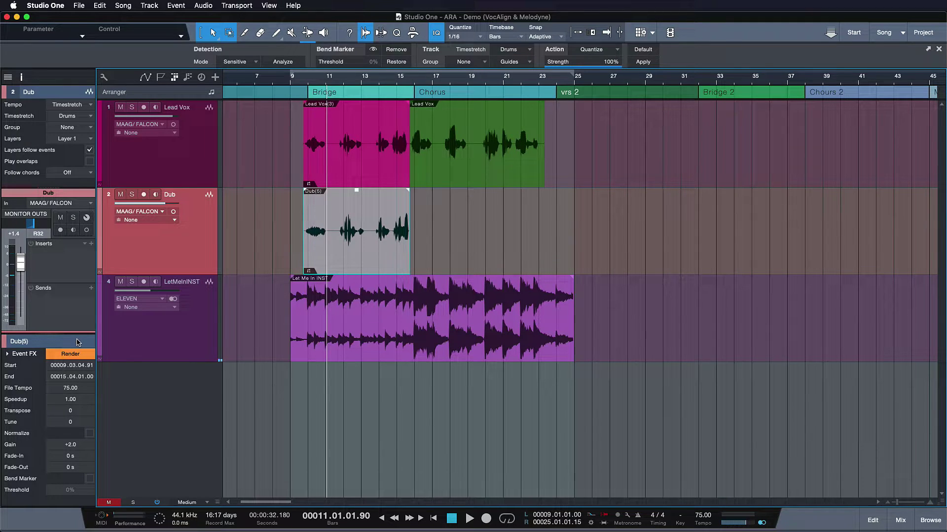
left_click(14, 353)
double_click(34, 384)
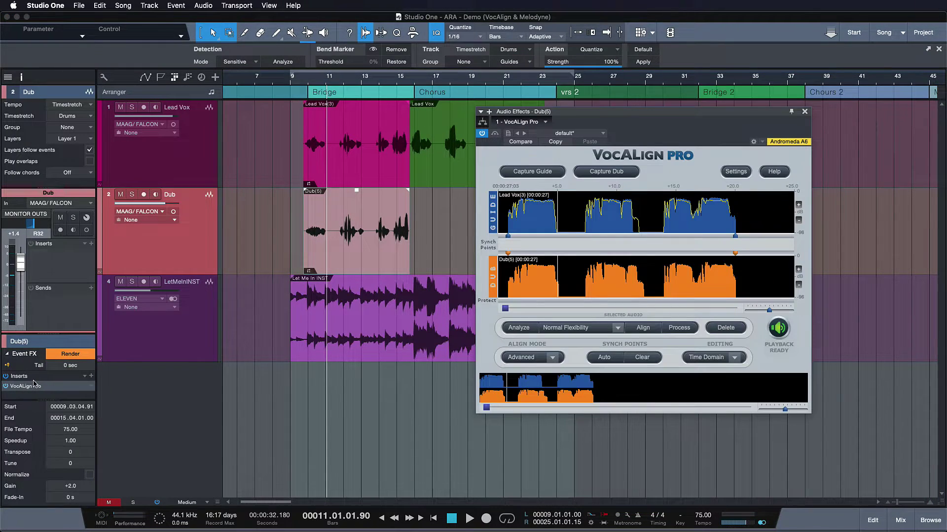
left_click(451, 263)
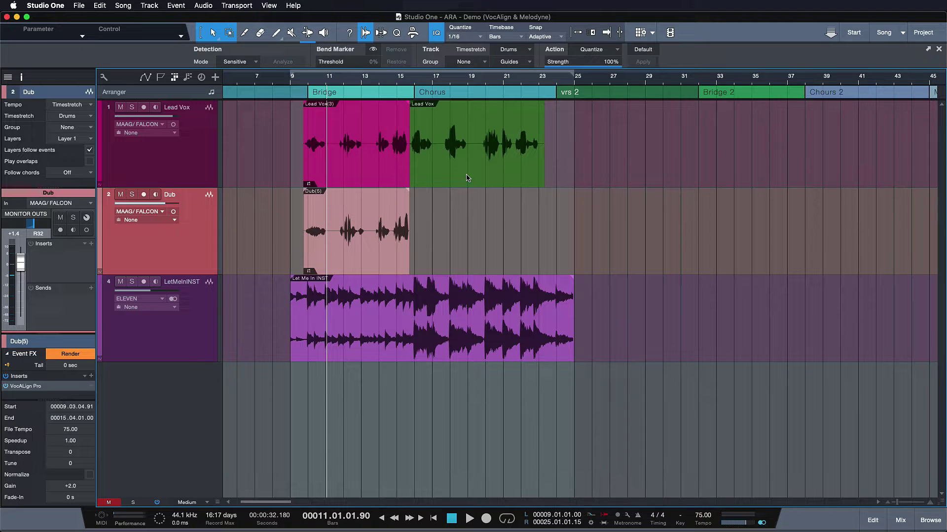
Play the lead vocal from bar 14 into the chorus
left_click(382, 82)
key("space")
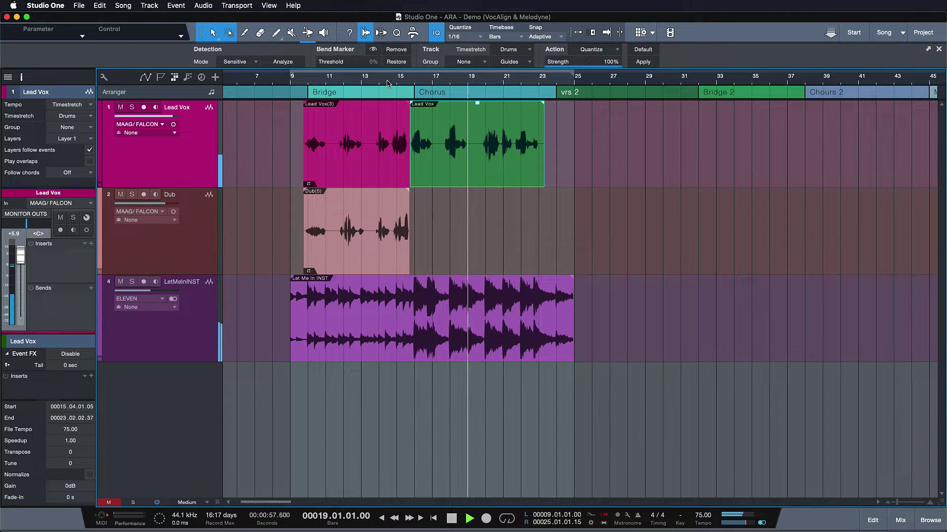
key("space")
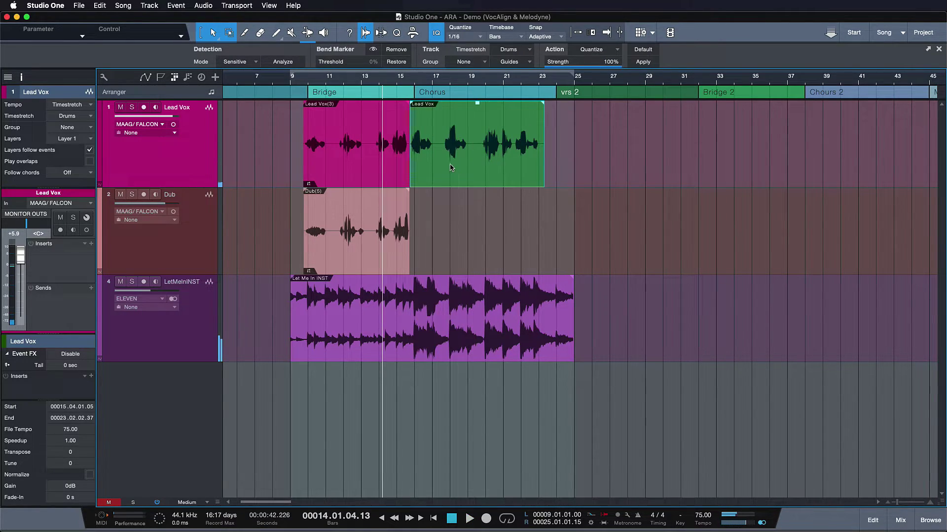
Copy the Lead Vox chorus event to the same position on the Dub track and open the copy in Melodyne
left_click_drag(453, 165, 436, 242)
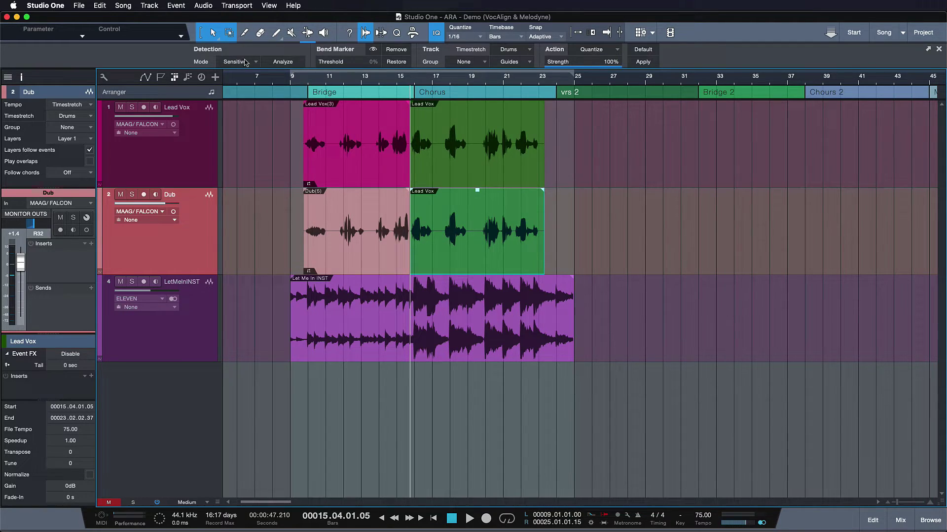
left_click(204, 5)
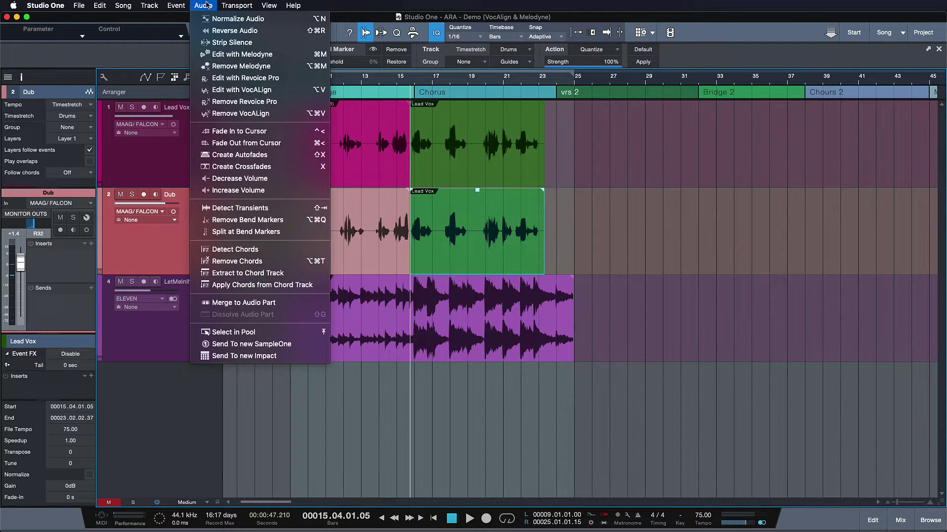
left_click(236, 55)
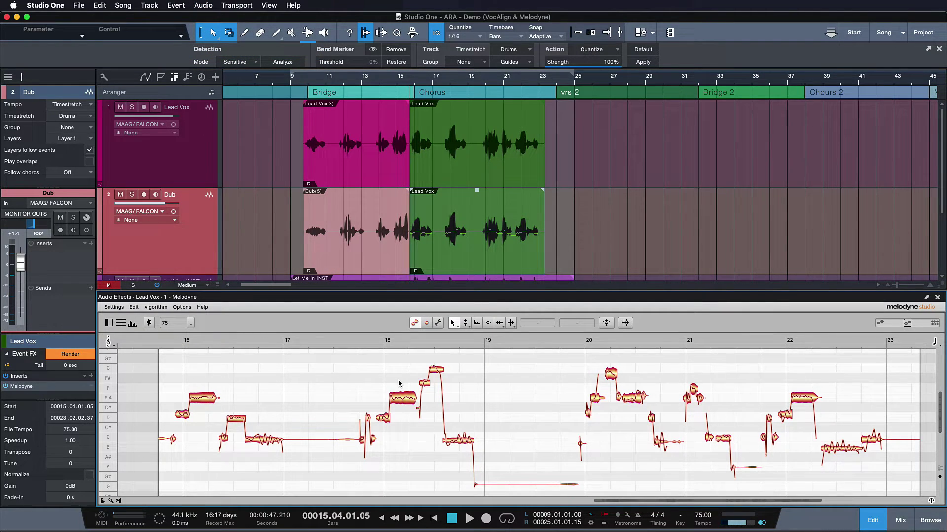
Select all notes of the copied chorus vocal and apply Melodyne's pitch correction macro to them
left_click(339, 373)
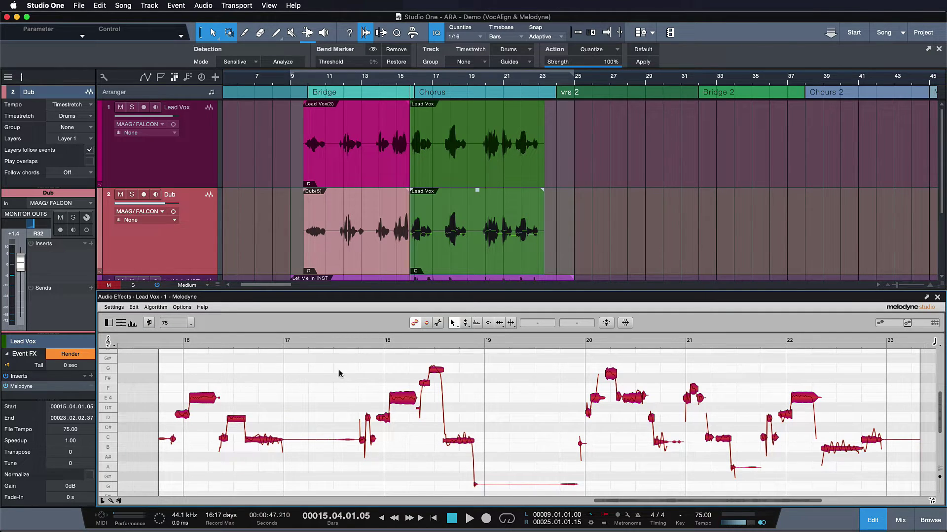
left_click(606, 323)
left_click(589, 311)
left_click(604, 348)
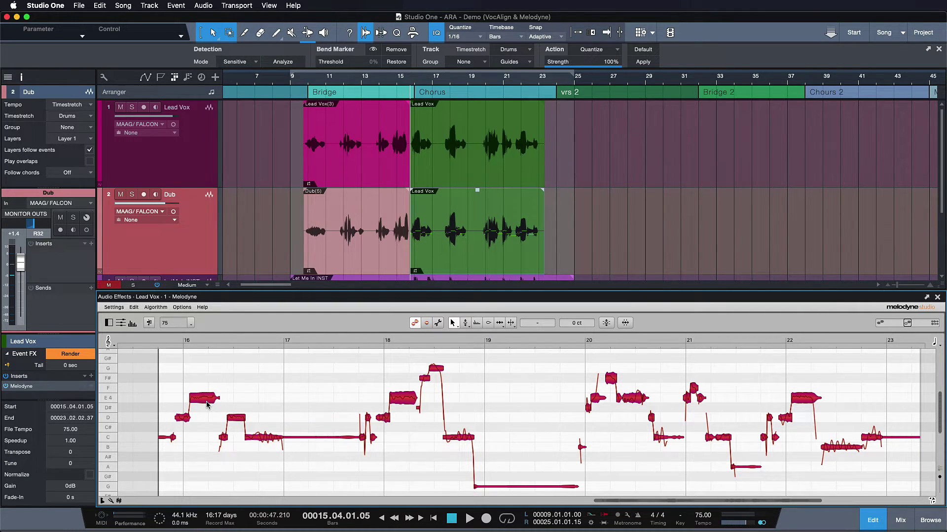
Transpose all the selected notes up three semitones
key("Up")
key("Up")
key("Up")
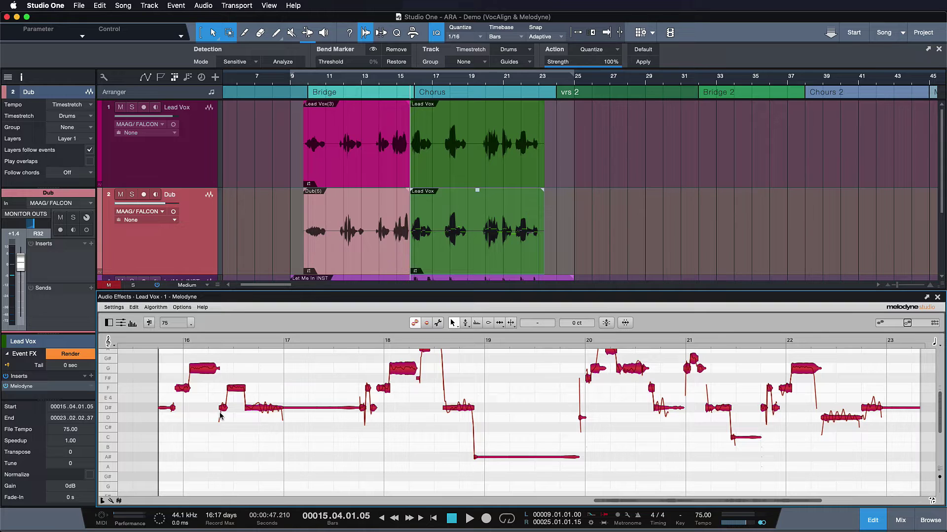
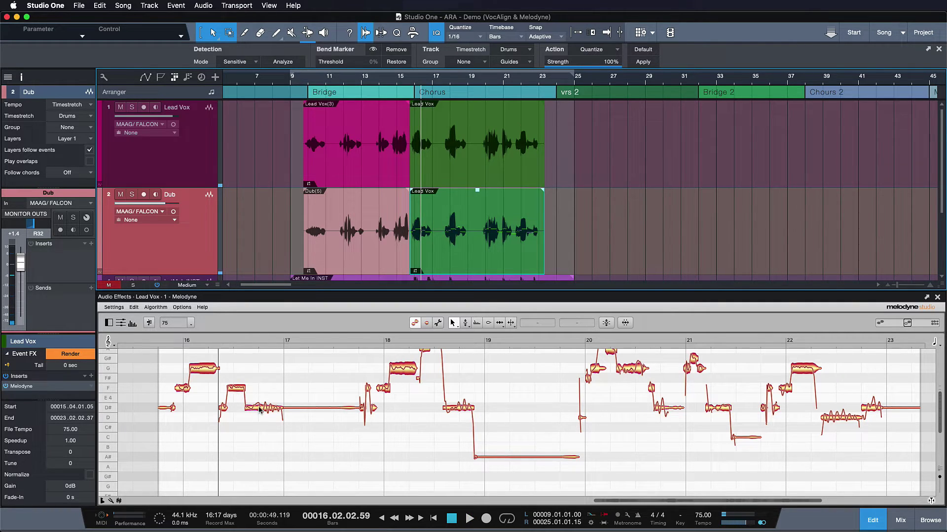
Raise the sustained note just before bar 17 from D# to F and play the harmony through bar 18
left_click_drag(260, 409, 260, 386)
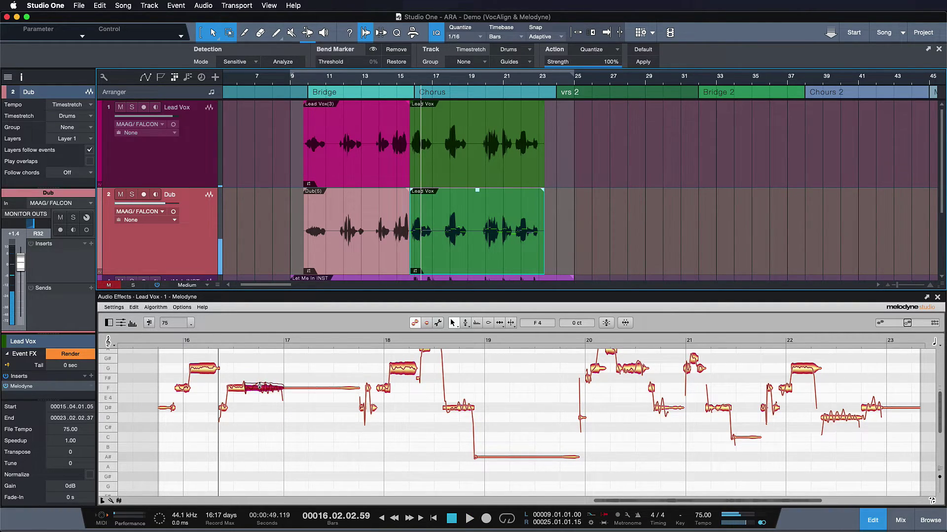
key("space")
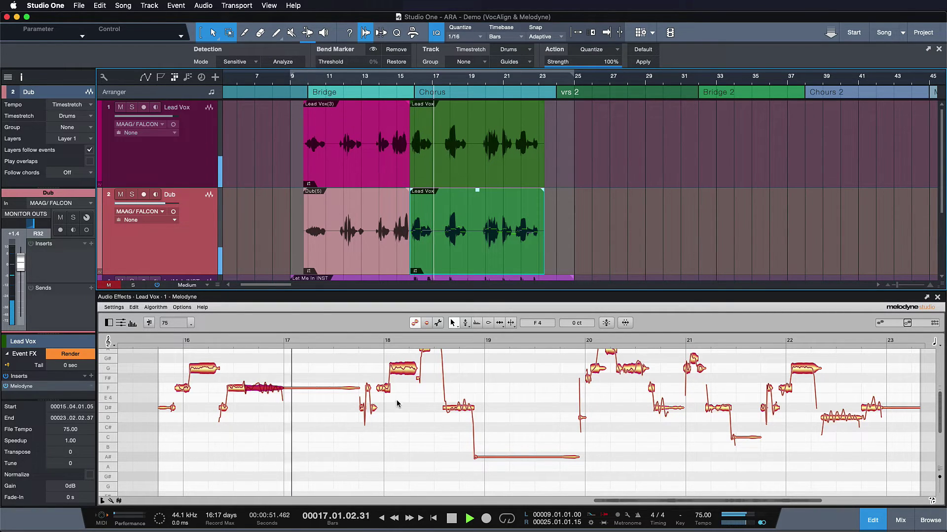
scroll(407, 431, "up", 3)
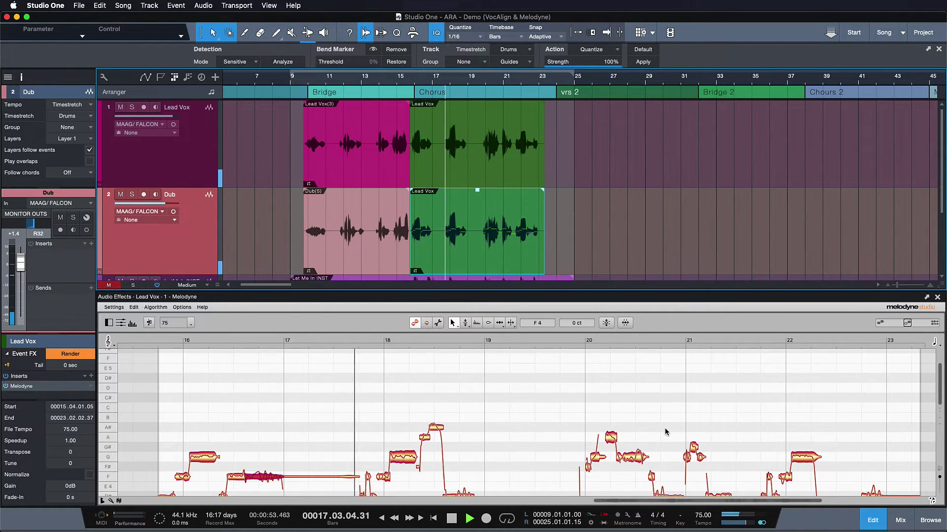
scroll(599, 409, "down", 2)
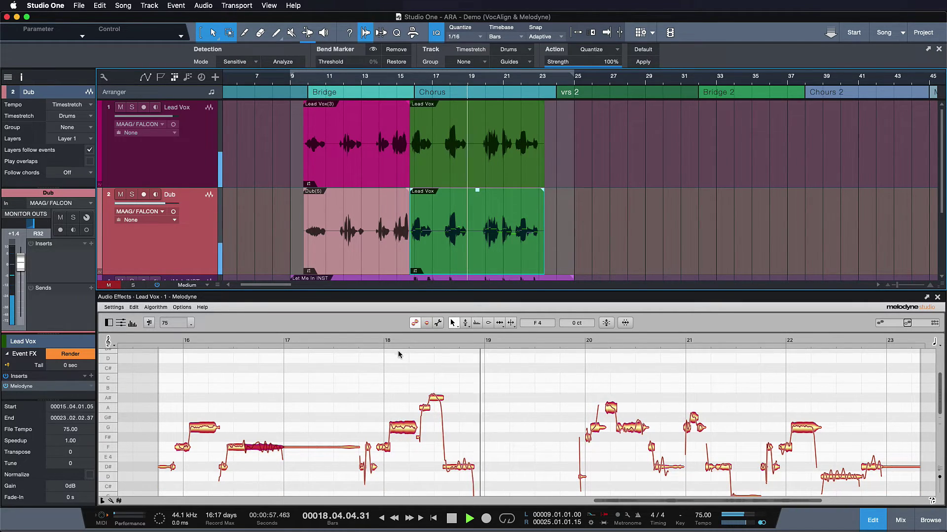
key("space")
Raise the phrase-ending note before bar 19, trying A#4 and settling on A, while auditioning from bar 17
left_click(370, 344)
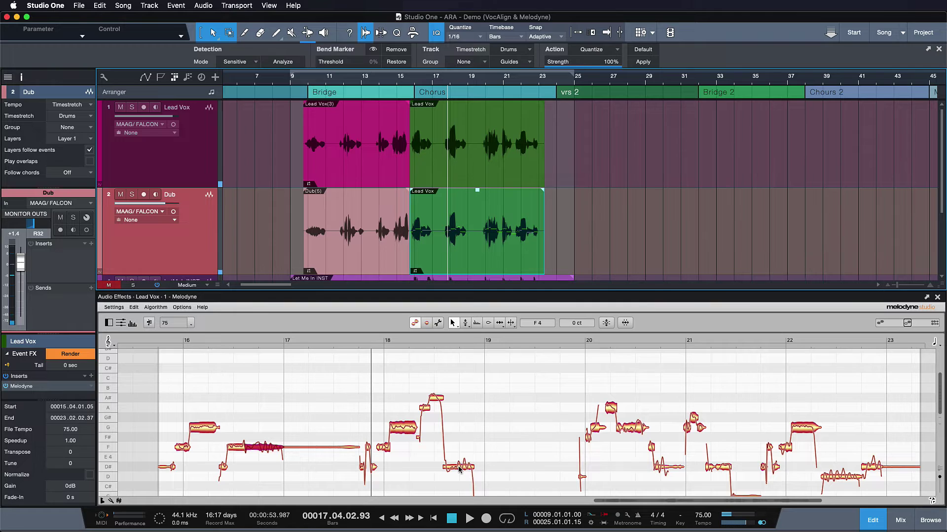
left_click_drag(458, 468, 461, 419)
key("space")
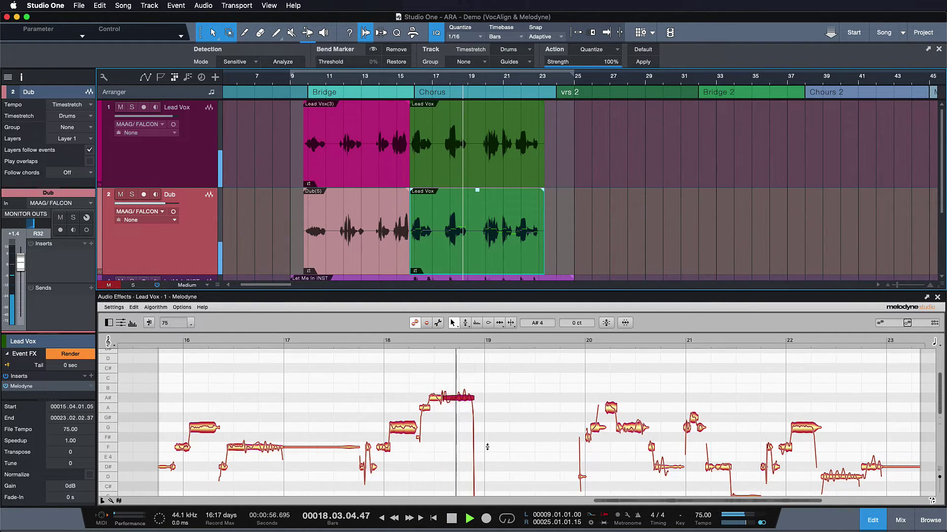
key("space")
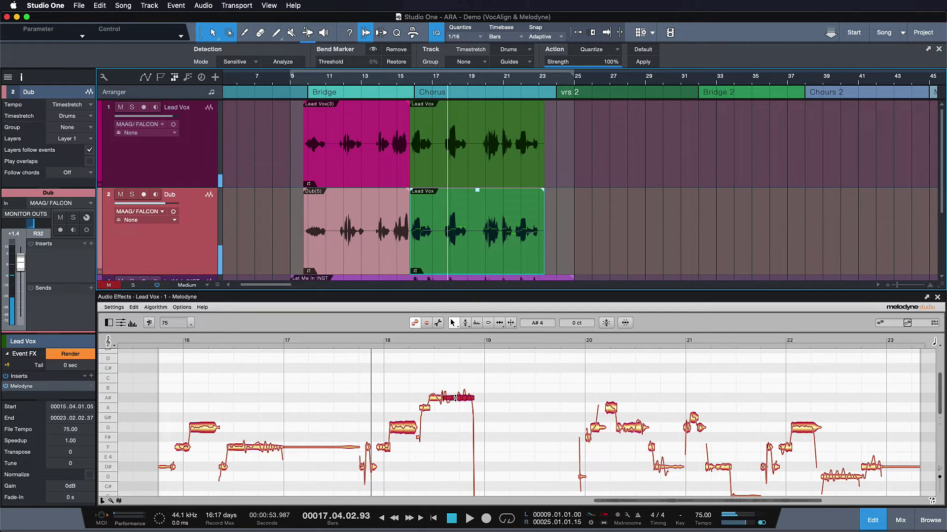
key("space")
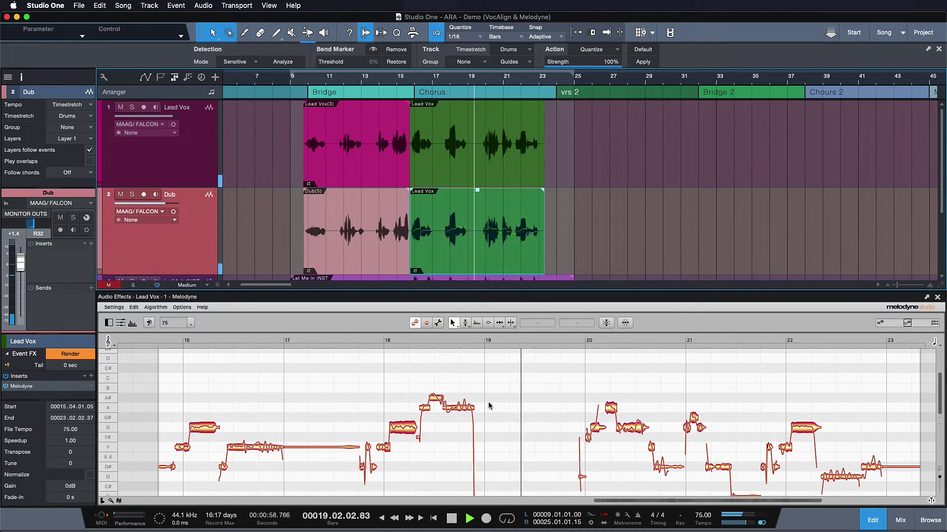
key("space")
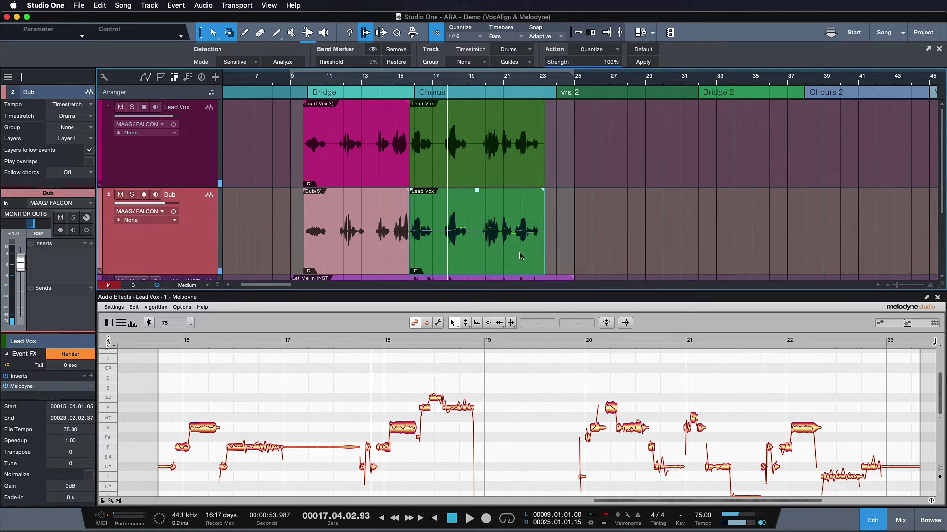
Split the second chorus phrase on the Dub track into its own event and add Open AIR as its event effect
left_click_drag(443, 213, 468, 216)
left_click(456, 218)
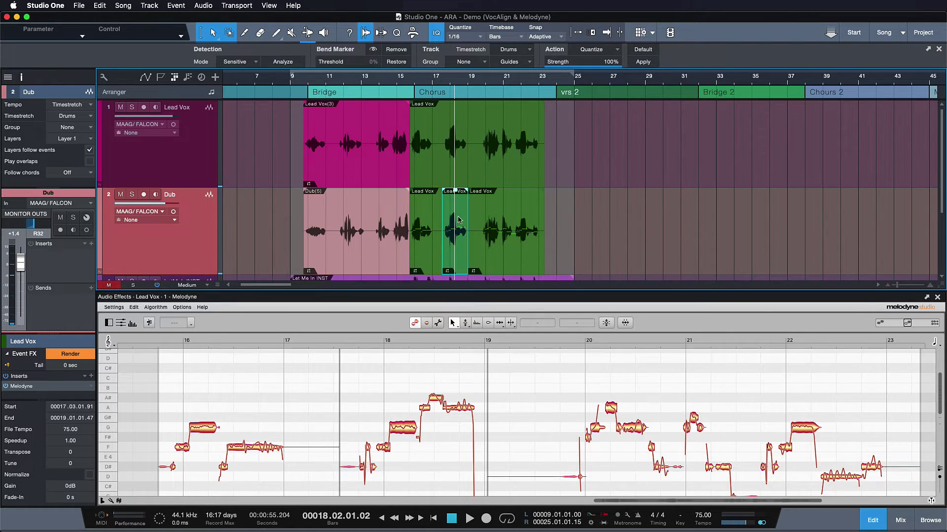
left_click(930, 520)
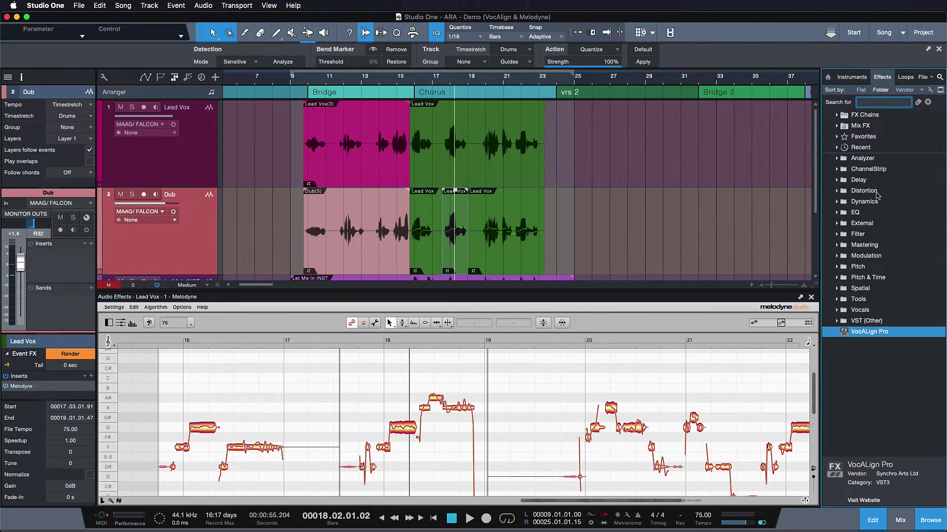
type("open")
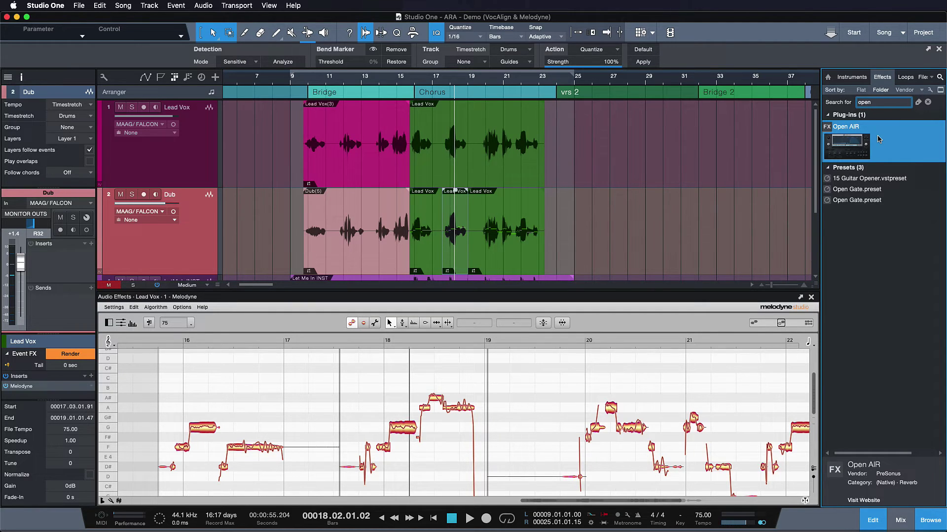
left_click_drag(870, 142, 453, 220)
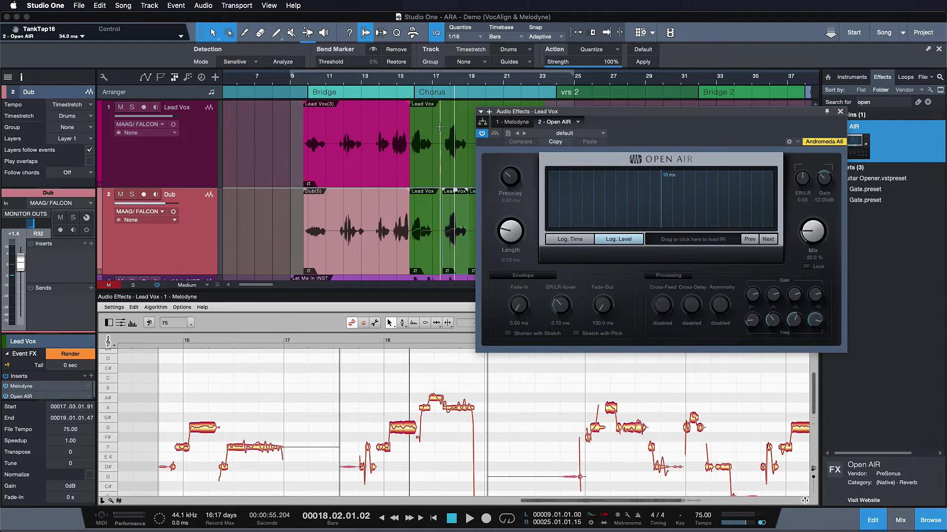
Load the Ambient Hall 6000 preset from the Large Halls category in Open AIR
left_click(543, 134)
left_click(554, 165)
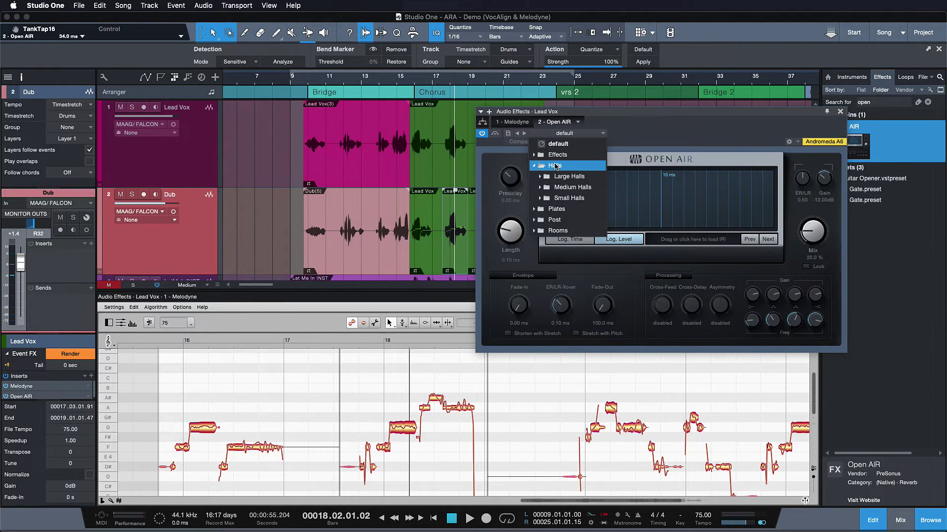
left_click(567, 176)
key("Down")
key("Down")
key("Down")
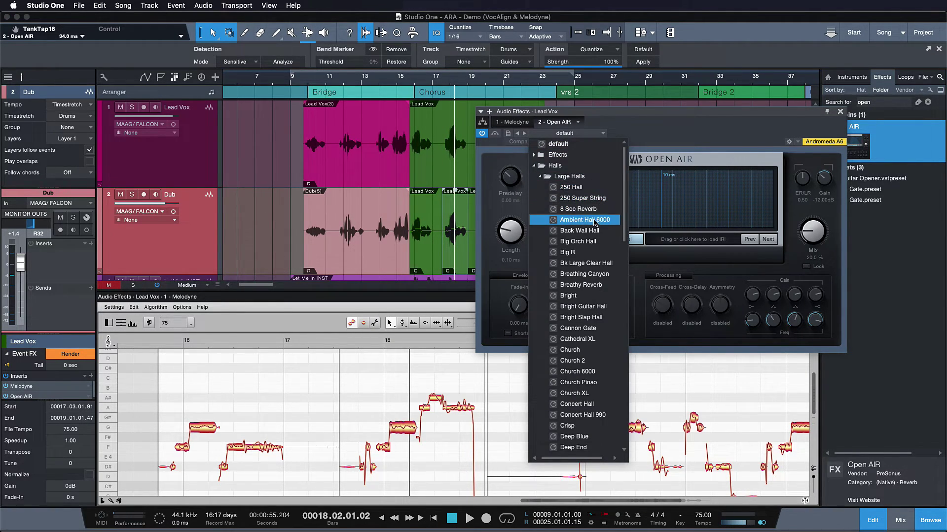
left_click(574, 105)
Play from bar 14 through the reverb-treated phrase to audition the Open AIR effect
left_click(385, 81)
key("space")
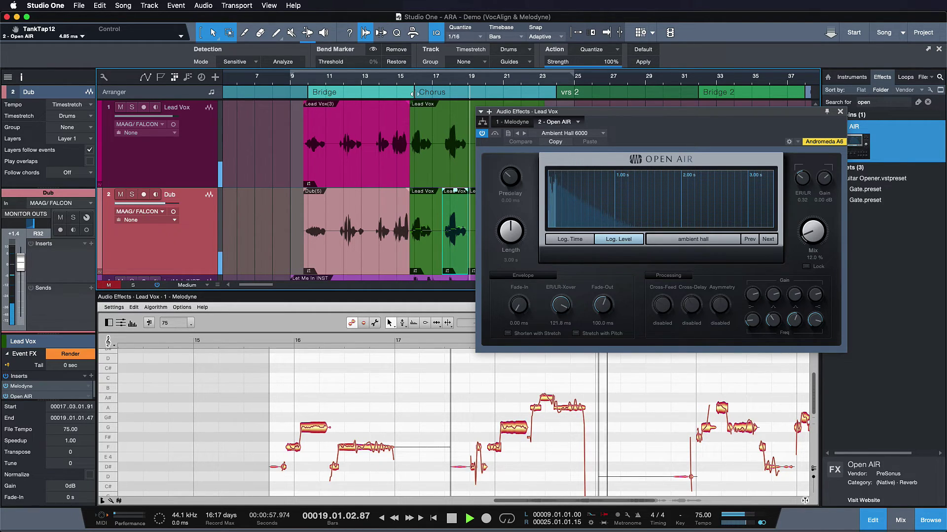
key("space")
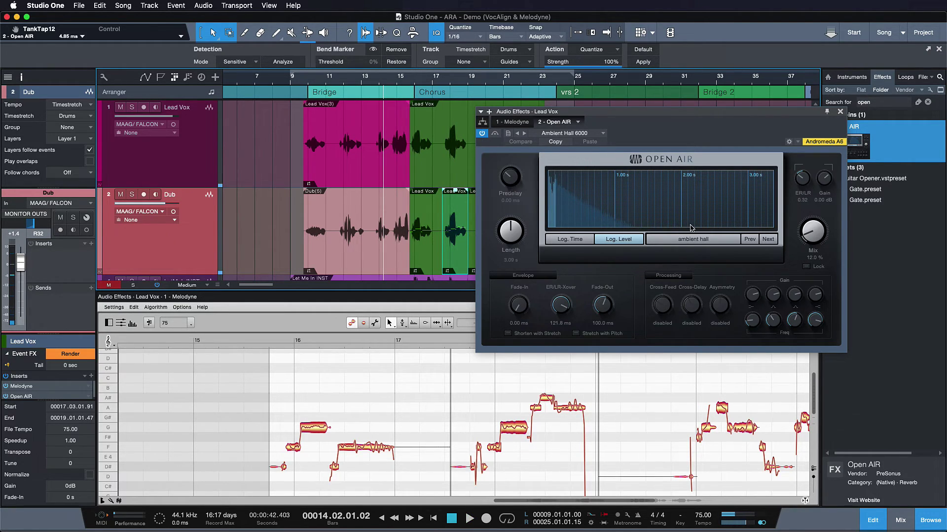
Set Open AIR's length to 3.25 s, predelay to about 29 ms and dry/wet mix to 22.5%
left_click_drag(523, 226, 522, 220)
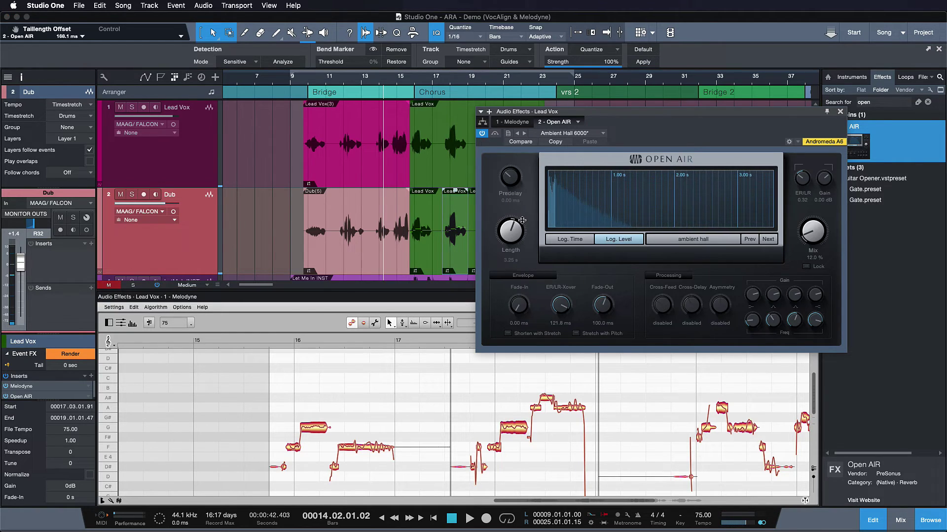
left_click_drag(517, 178, 514, 176)
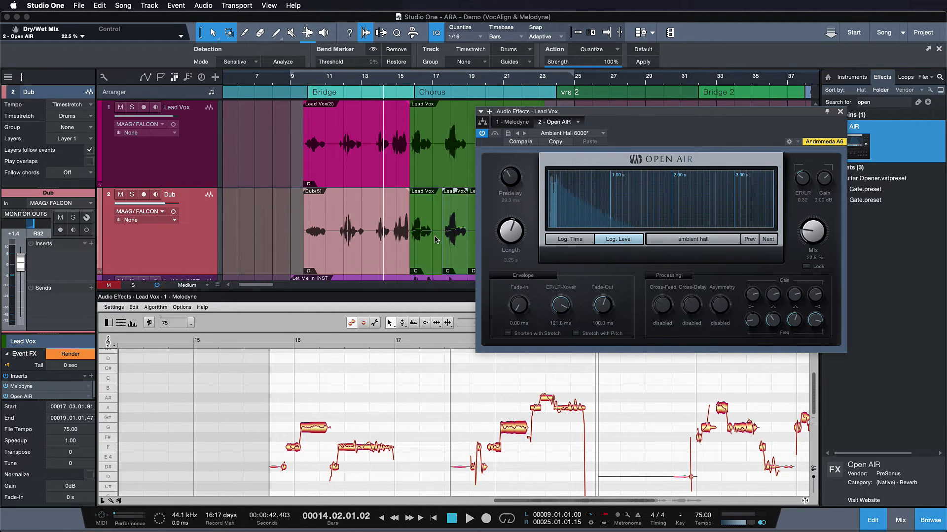
Move the start of the reverb-treated event to 18.01.04.13, extending the preceding event to meet it, and audition from bar 16
left_click_drag(439, 268, 454, 267)
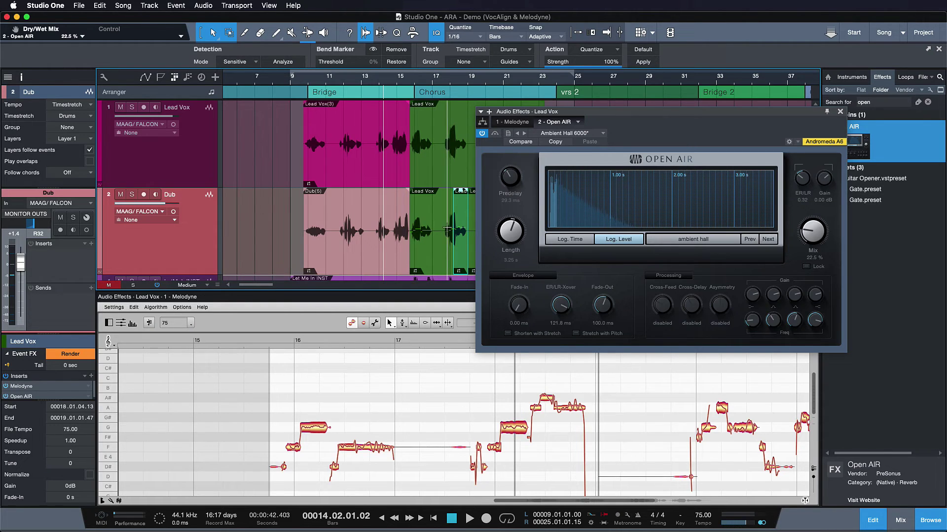
left_click(428, 97)
key("space")
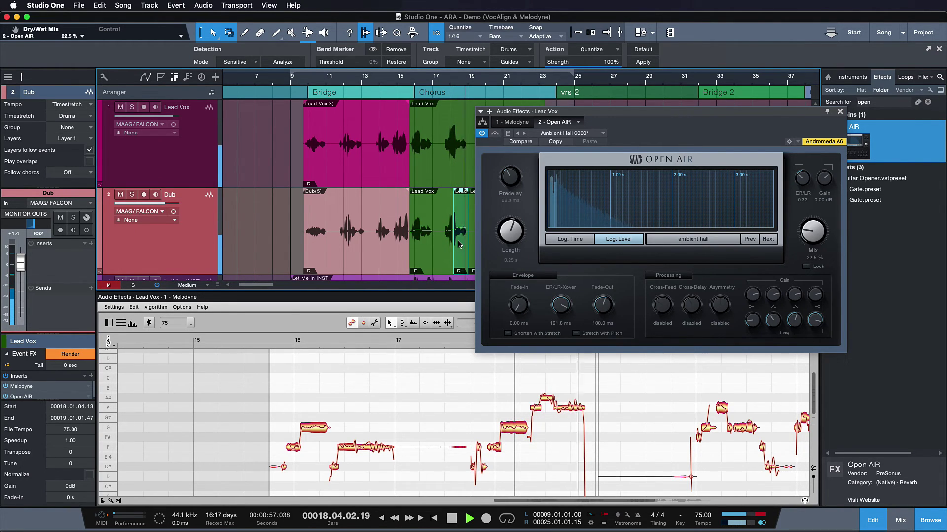
key("space")
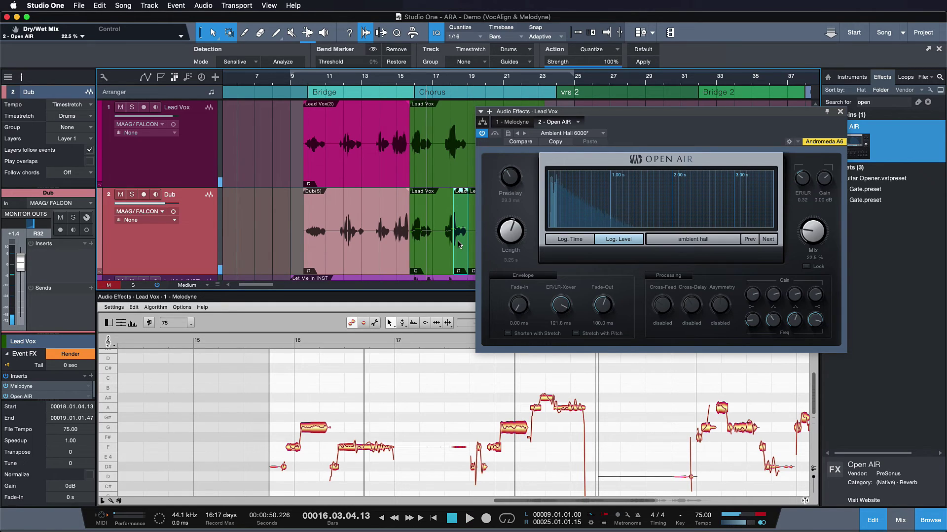